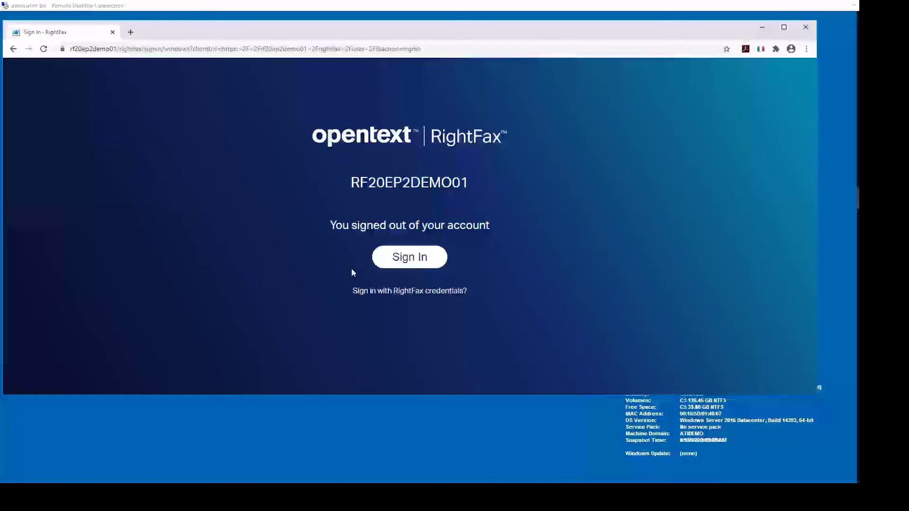
Sign back in to RightFax and select the newest fax in the Main folder
{"action": "left_click", "coordinate": [408, 261]}
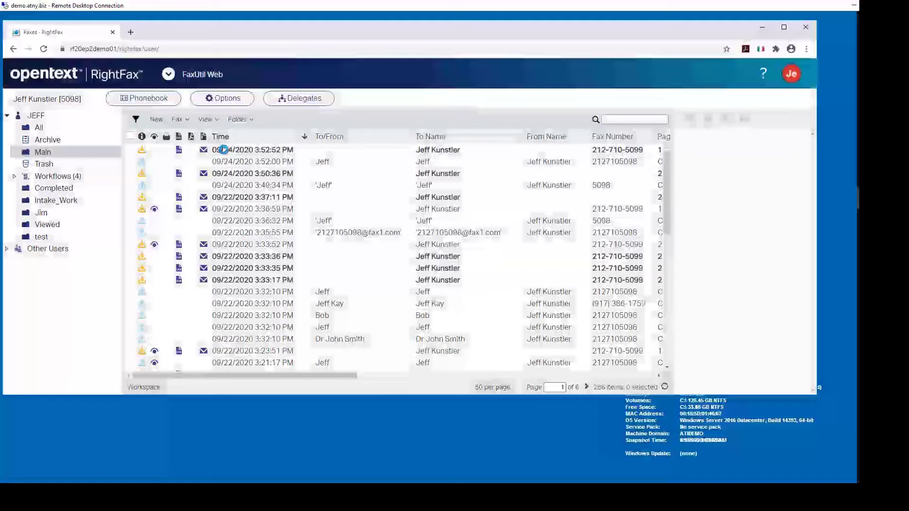
{"action": "left_click", "coordinate": [224, 151]}
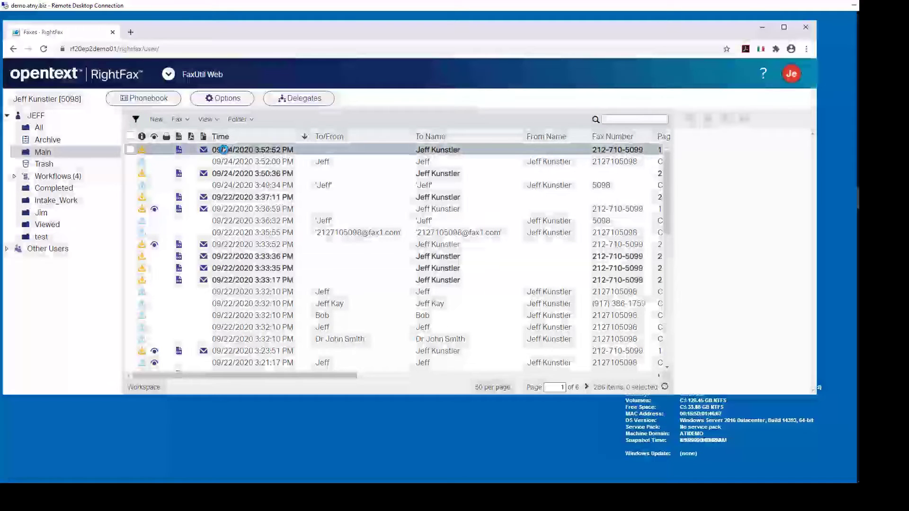
Open the 09/24/2020 3:52:52 PM fax in the viewer, upright and zoomed to 30%
{"action": "double_click", "coordinate": [223, 149]}
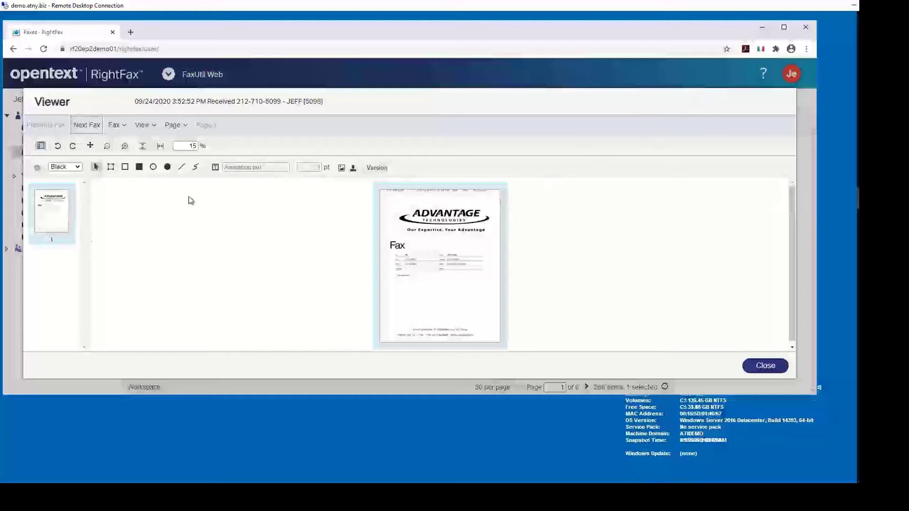
{"action": "left_click", "coordinate": [73, 146]}
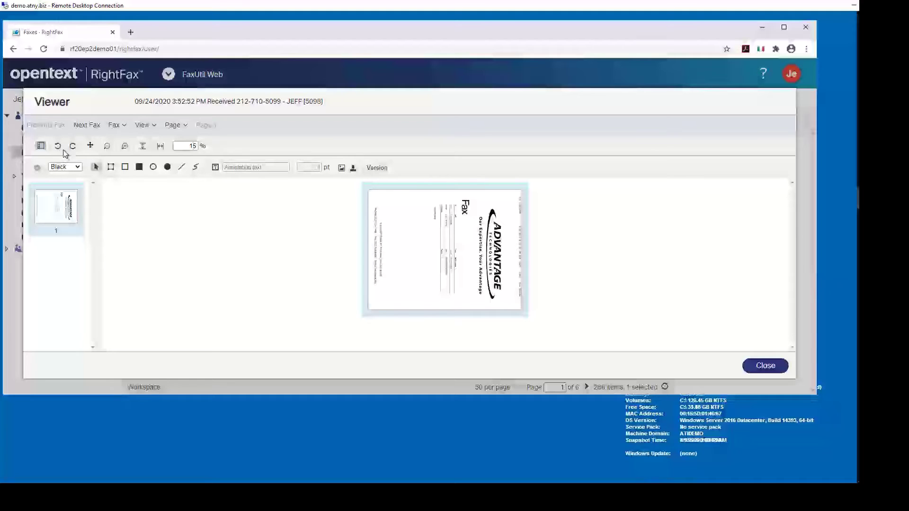
{"action": "left_click", "coordinate": [58, 147]}
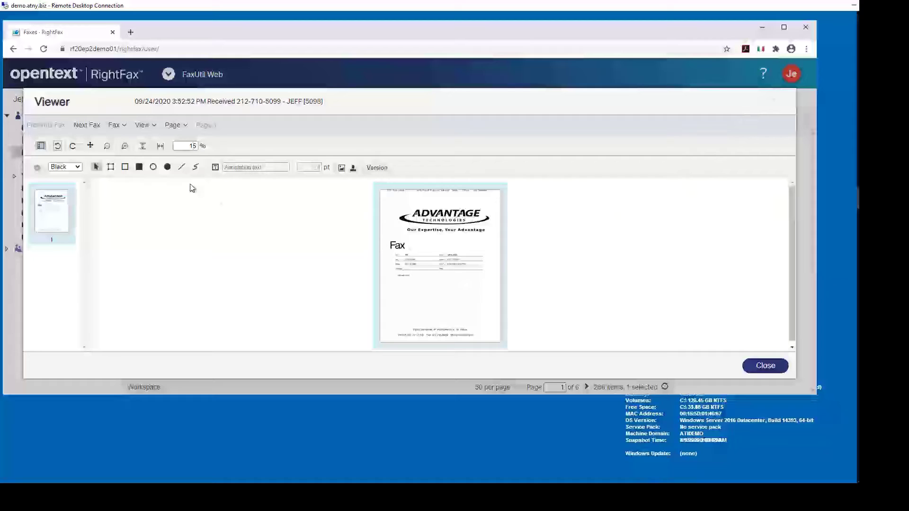
{"action": "left_click", "coordinate": [126, 148]}
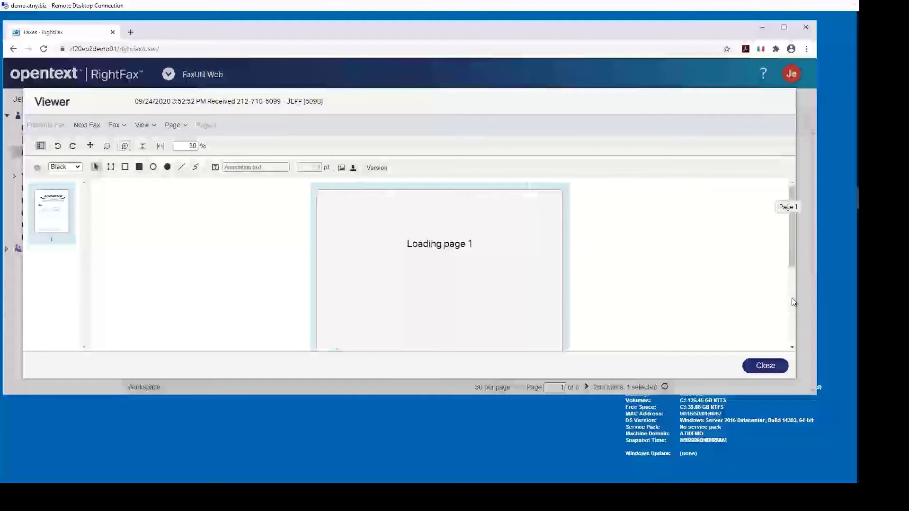
{"action": "scroll", "coordinate": [794, 301], "scroll_direction": "down", "scroll_amount": 3}
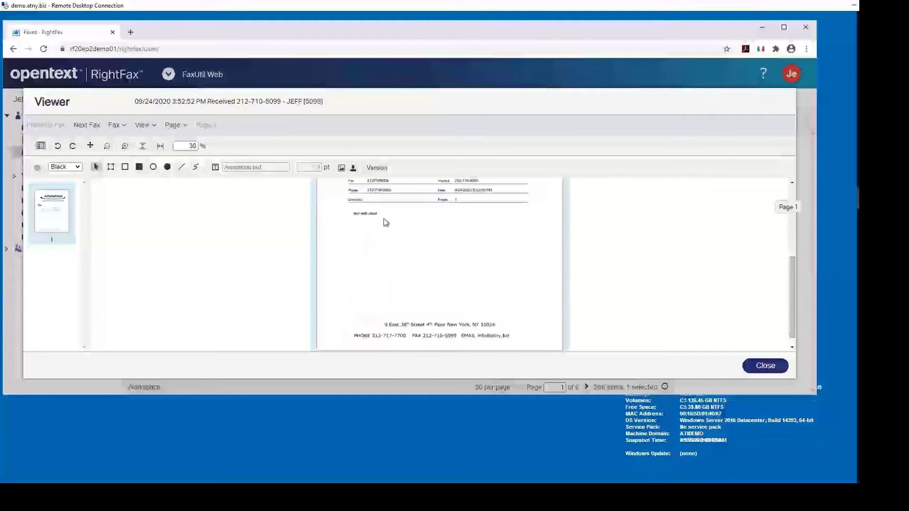
Place the first Stamp Library signature near the page bottom and save the annotation
{"action": "left_click", "coordinate": [353, 170]}
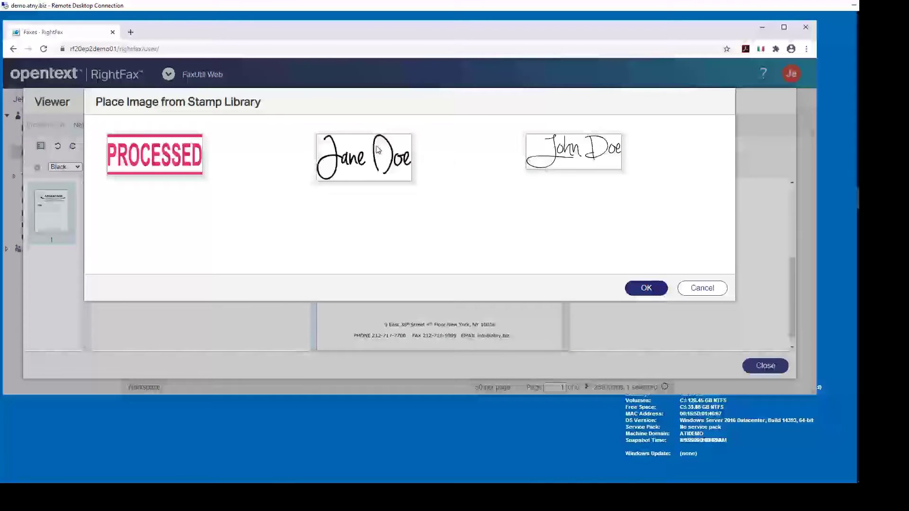
{"action": "left_click", "coordinate": [364, 153]}
{"action": "left_click", "coordinate": [646, 288]}
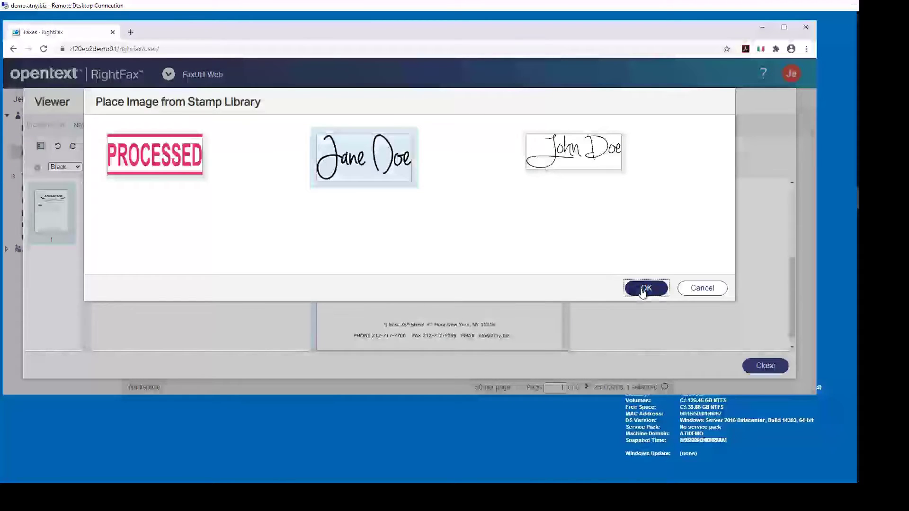
{"action": "left_click_drag", "start_coordinate": [418, 249], "coordinate": [504, 280]}
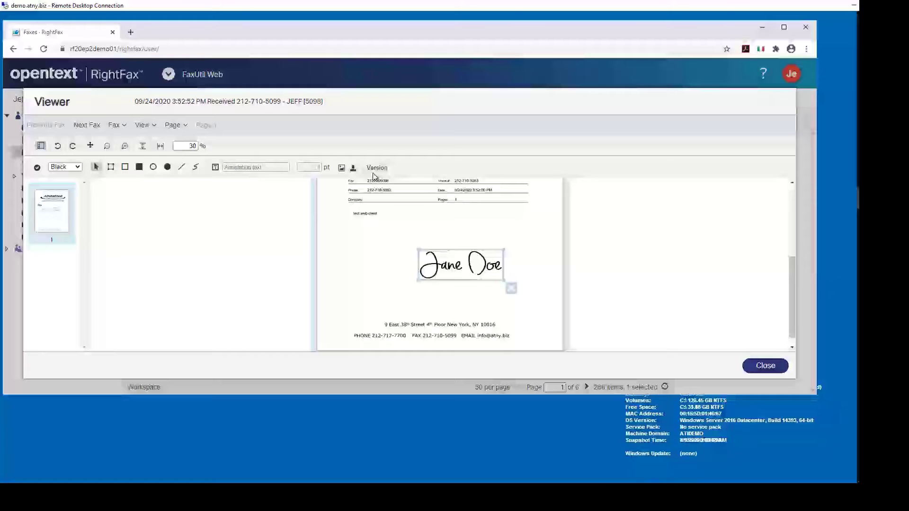
{"action": "left_click", "coordinate": [758, 371]}
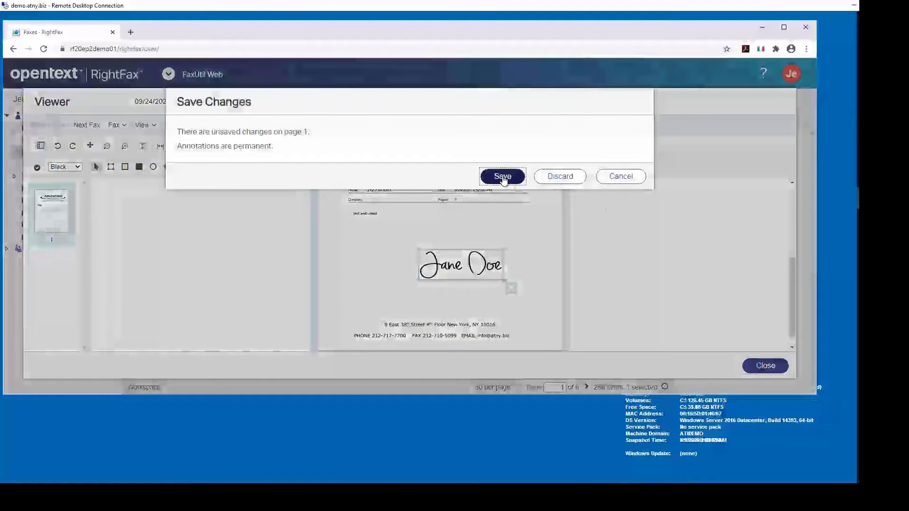
{"action": "left_click", "coordinate": [503, 176]}
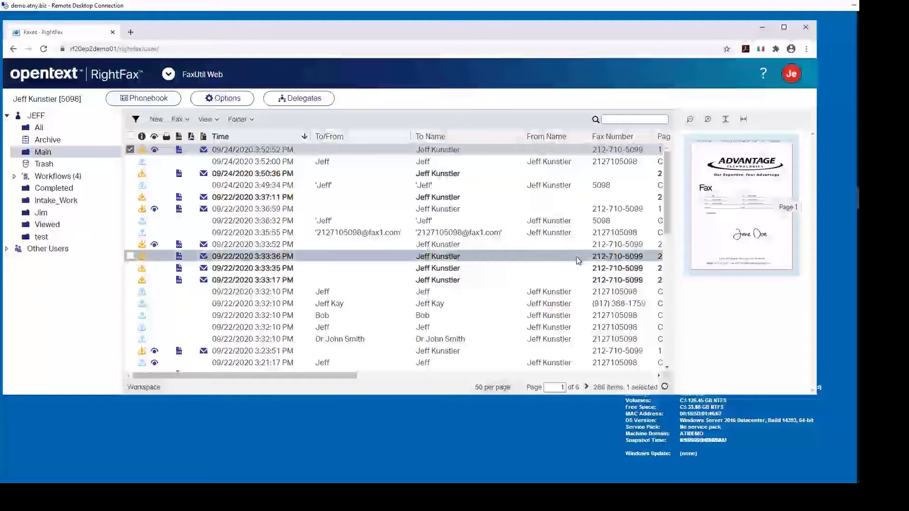
Show the Pages, Status and Owner columns, select the 15-page fax, then scroll back left
{"action": "left_click", "coordinate": [536, 376]}
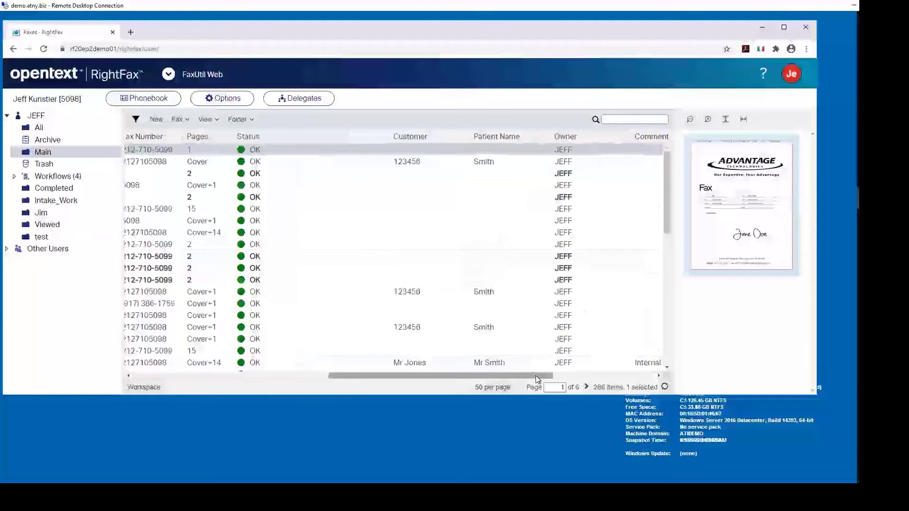
{"action": "left_click", "coordinate": [188, 210]}
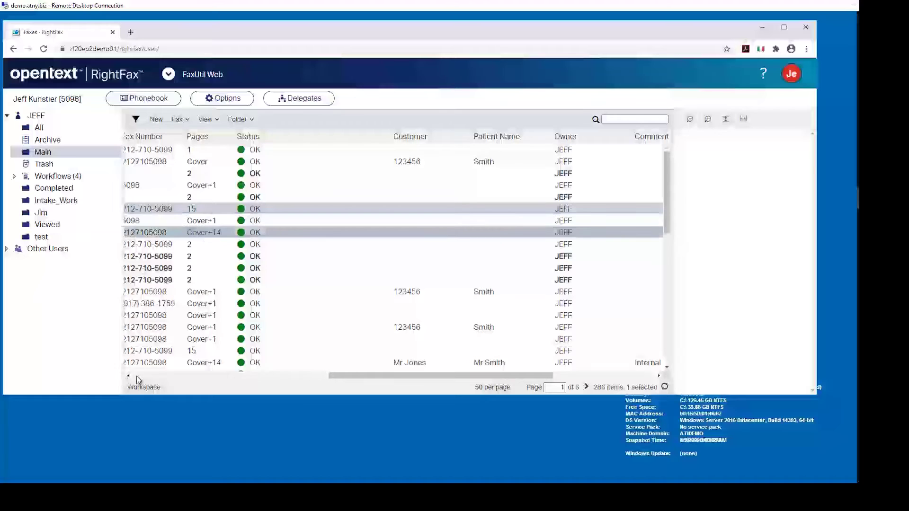
{"action": "left_click", "coordinate": [137, 376]}
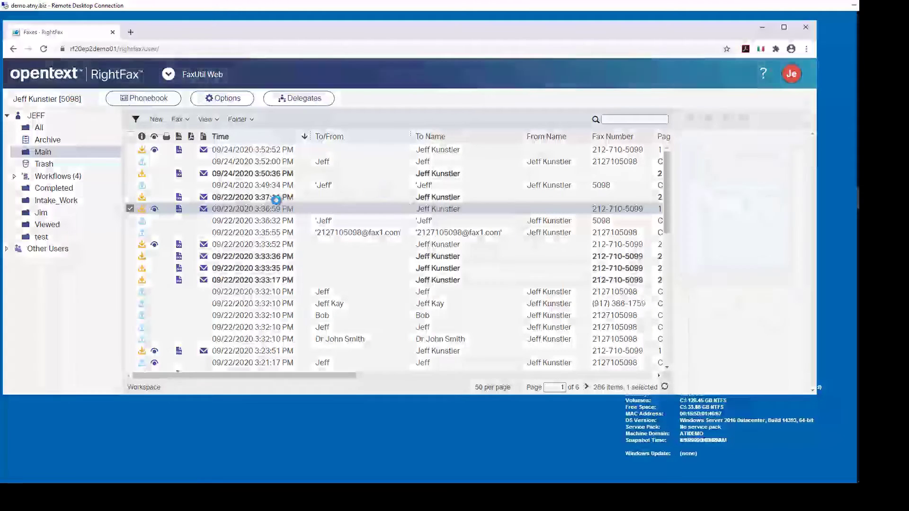
Start a new fax addressed to the suggested phonebook recipient and expand their detail fields
{"action": "left_click", "coordinate": [157, 121]}
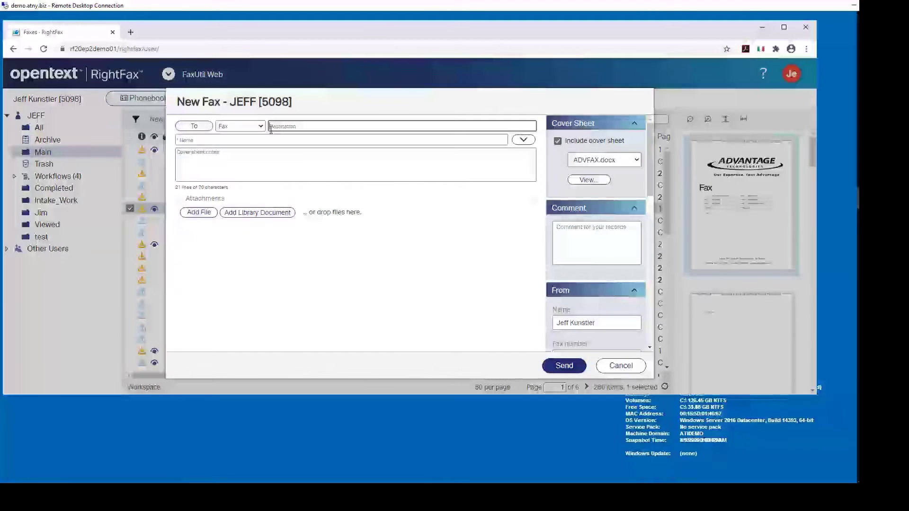
{"action": "type", "text": "2"}
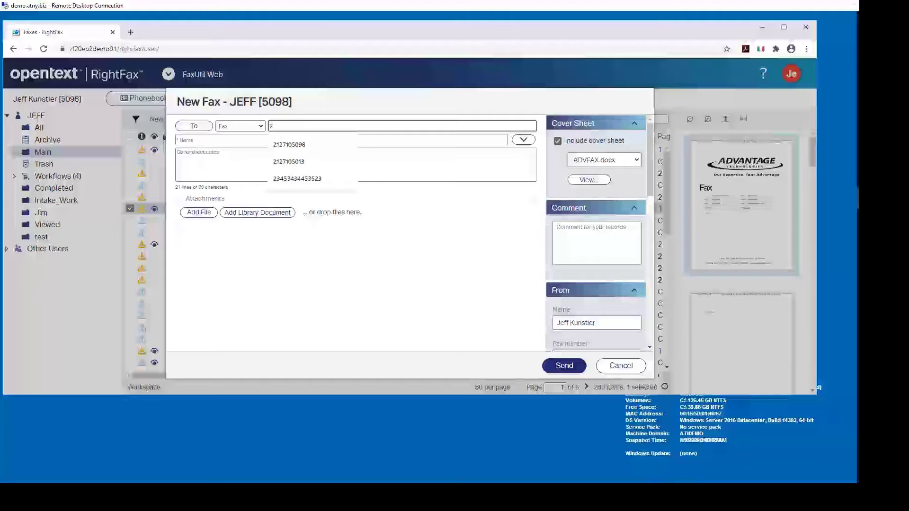
{"action": "left_click", "coordinate": [276, 144]}
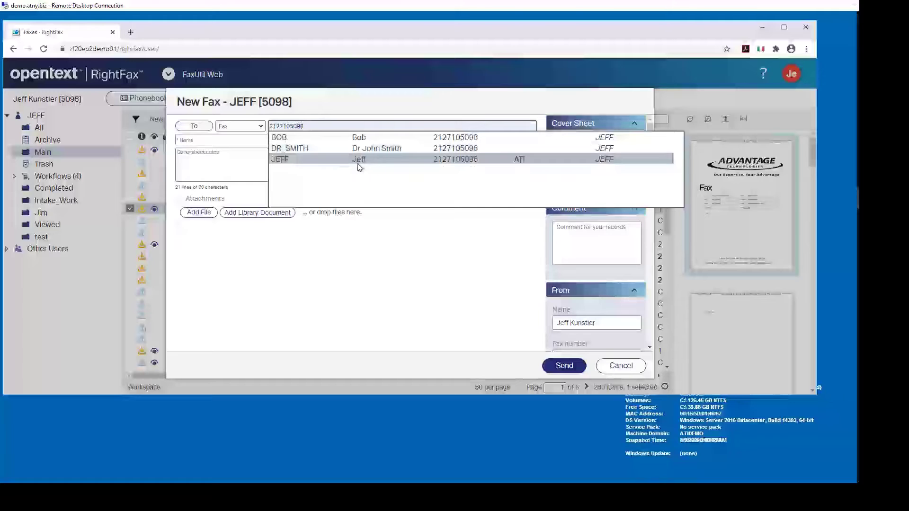
{"action": "left_click", "coordinate": [282, 160]}
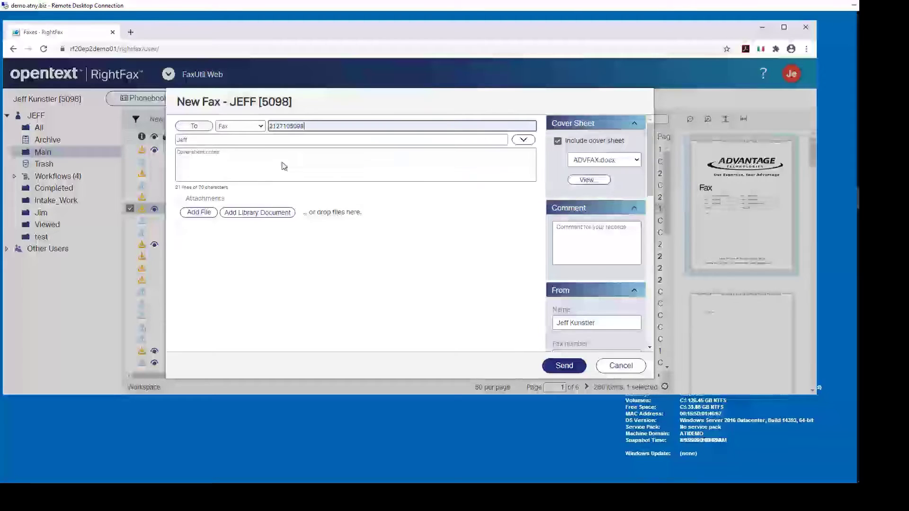
{"action": "left_click", "coordinate": [524, 140]}
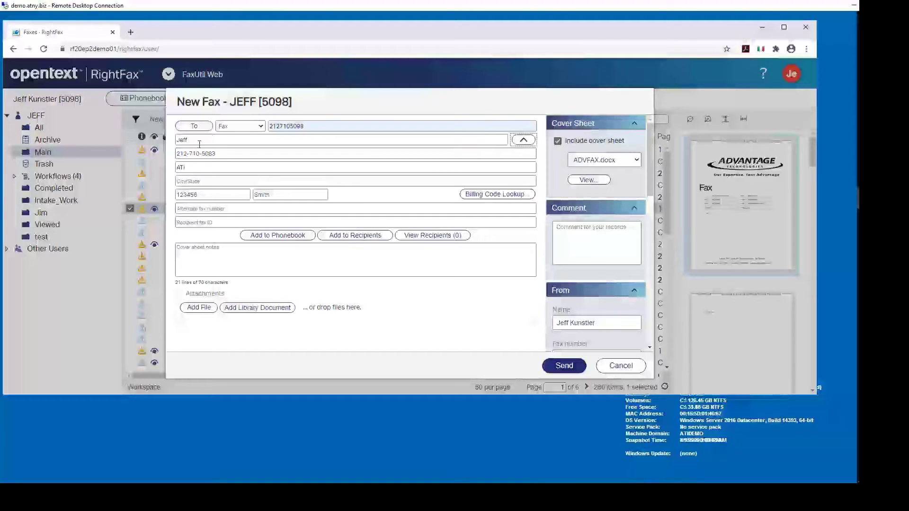
{"action": "left_click", "coordinate": [226, 156]}
{"action": "left_click", "coordinate": [219, 168]}
Replace the billing codes with a new customer code and the patient's name
{"action": "left_click_drag", "start_coordinate": [202, 196], "coordinate": [158, 193]}
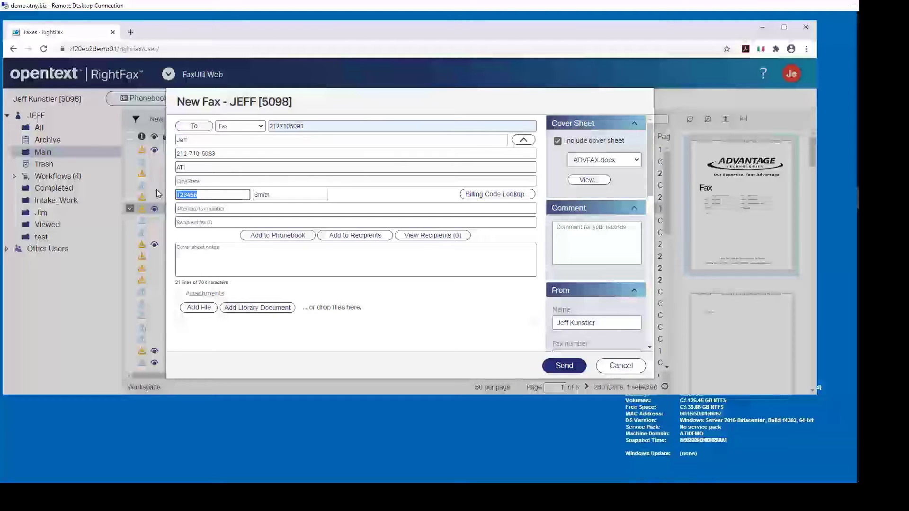
{"action": "key", "text": "BackSpace"}
{"action": "left_click_drag", "start_coordinate": [279, 198], "coordinate": [209, 197]}
{"action": "key", "text": "BackSpace"}
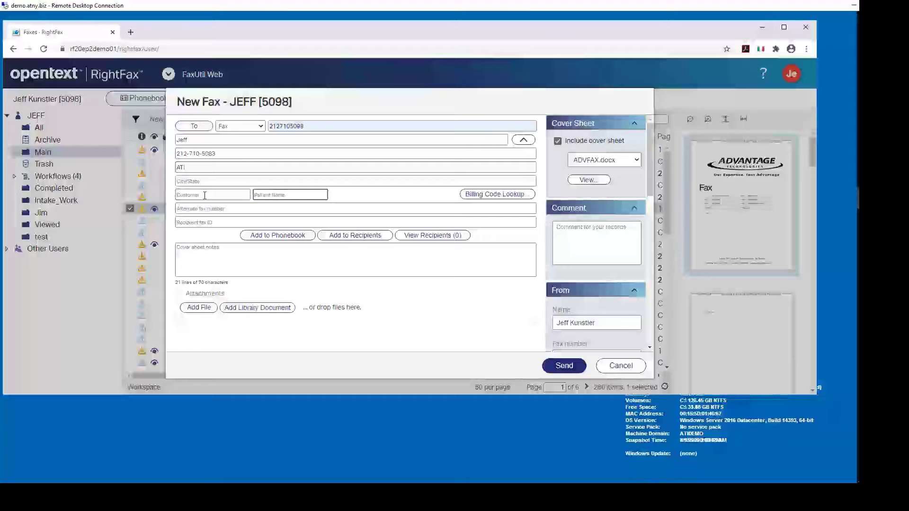
{"action": "left_click", "coordinate": [204, 196]}
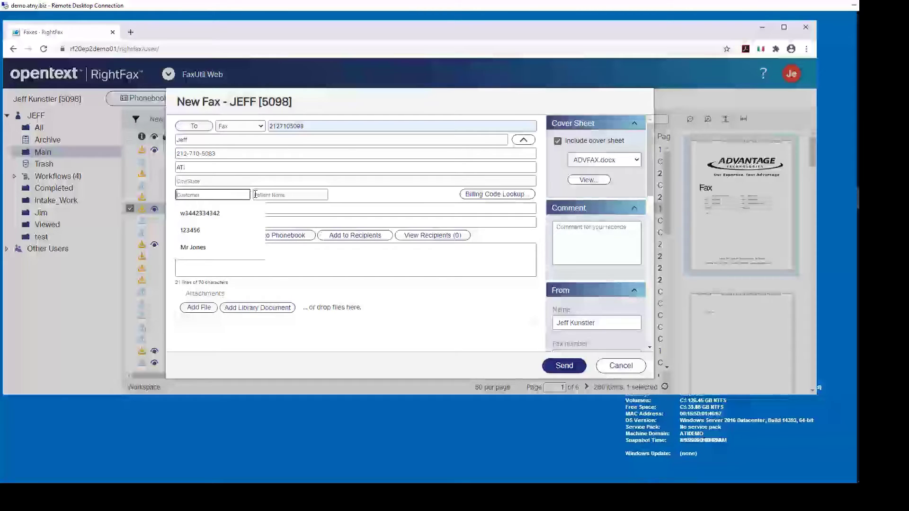
{"action": "type", "text": "43234"}
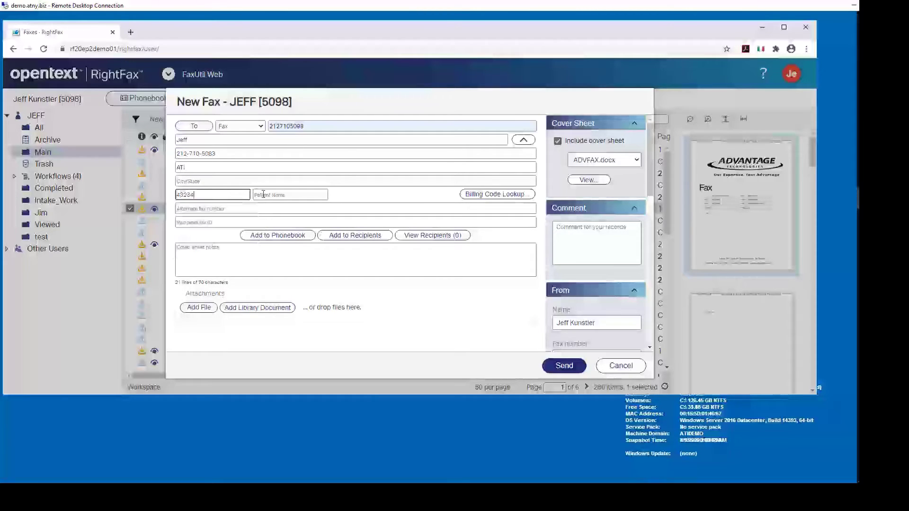
{"action": "left_click", "coordinate": [263, 194]}
{"action": "type", "text": "Mr Jones"}
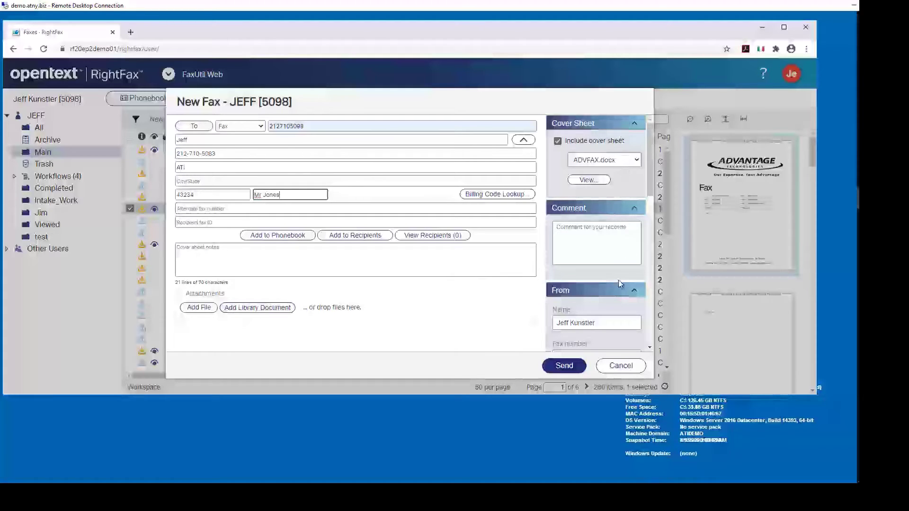
{"action": "left_click", "coordinate": [637, 161]}
{"action": "left_click", "coordinate": [637, 161]}
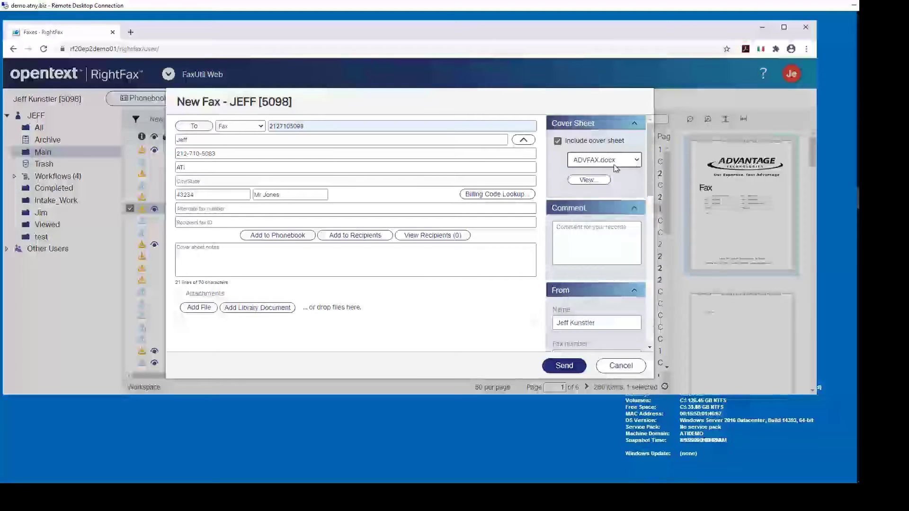
{"action": "left_click", "coordinate": [598, 183]}
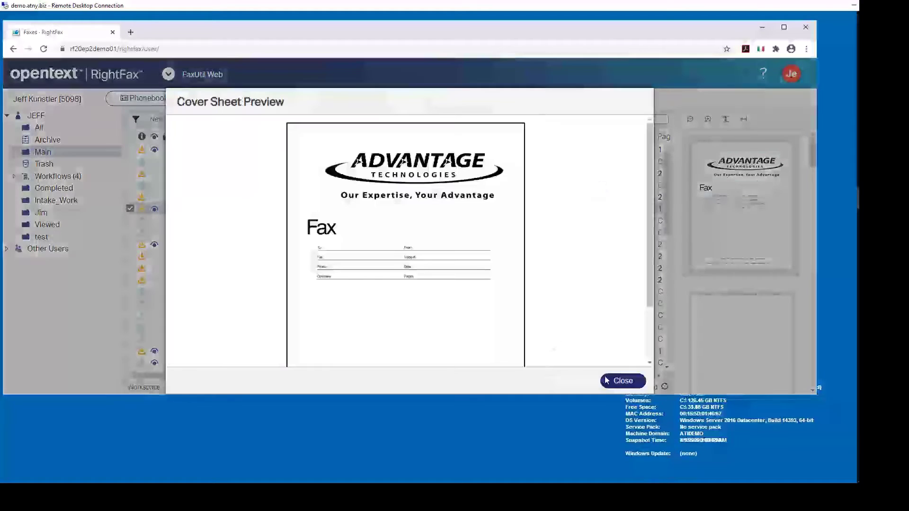
{"action": "left_click", "coordinate": [607, 381]}
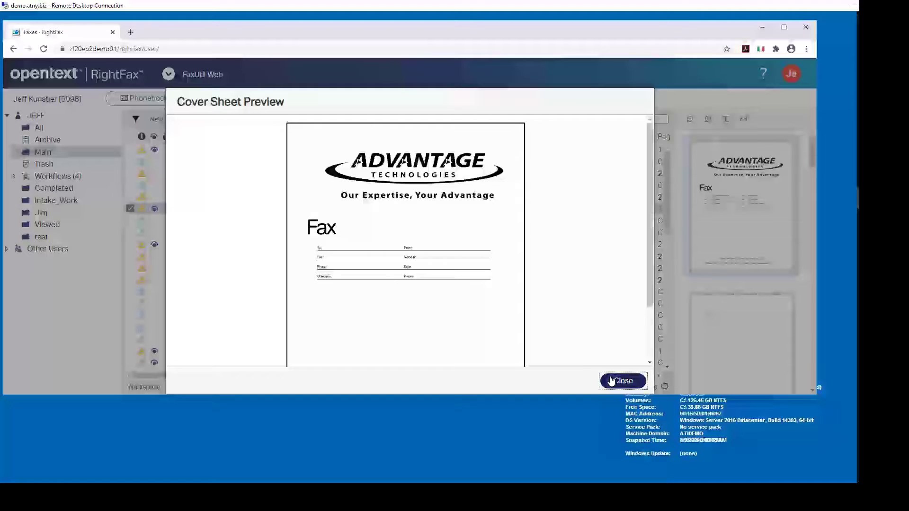
{"action": "left_click_drag", "start_coordinate": [649, 172], "coordinate": [646, 248]}
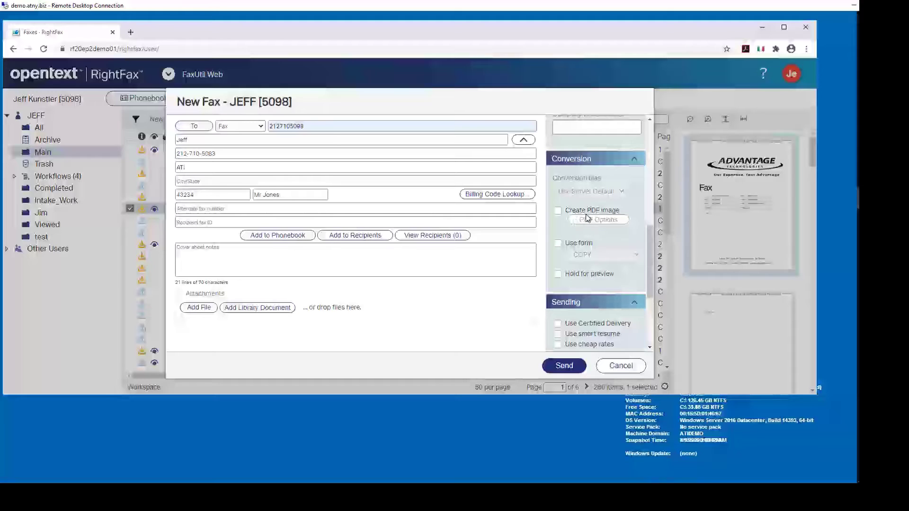
Turn on the COPY form overlay and send the new fax
{"action": "left_click", "coordinate": [559, 243]}
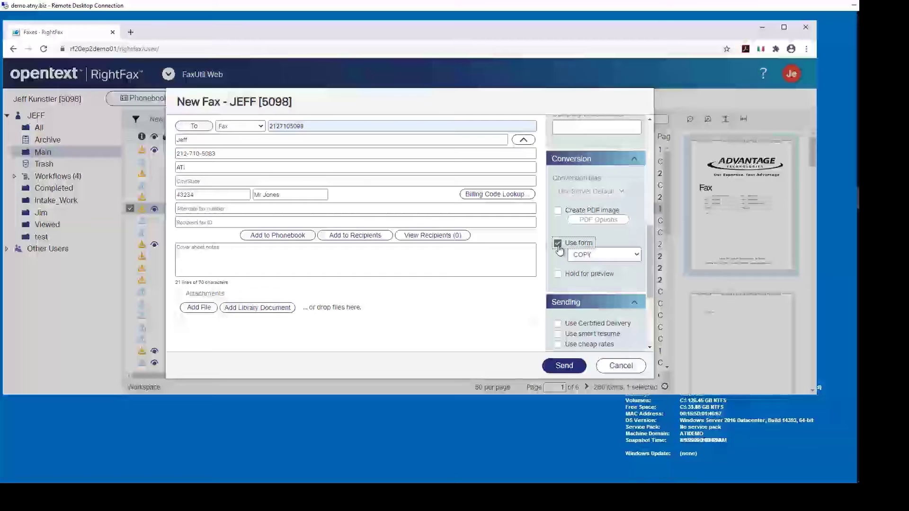
{"action": "left_click_drag", "start_coordinate": [654, 246], "coordinate": [652, 305]}
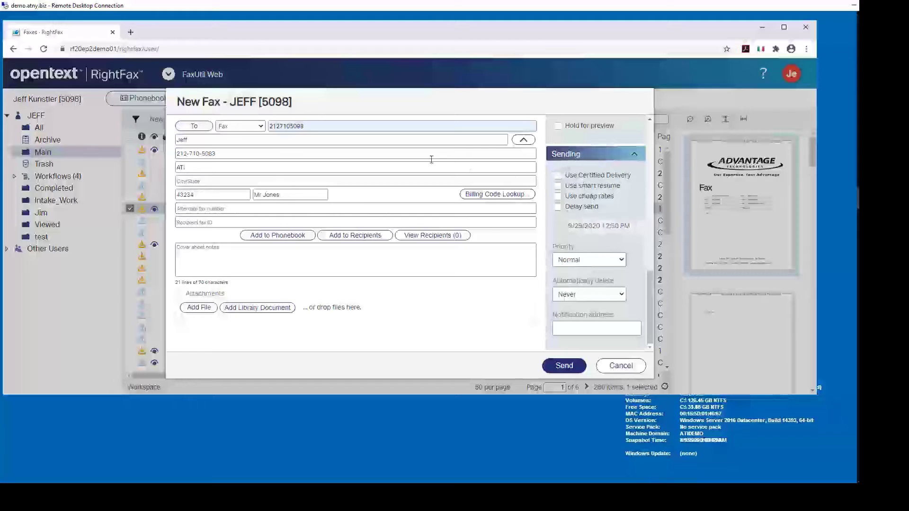
{"action": "left_click", "coordinate": [562, 369]}
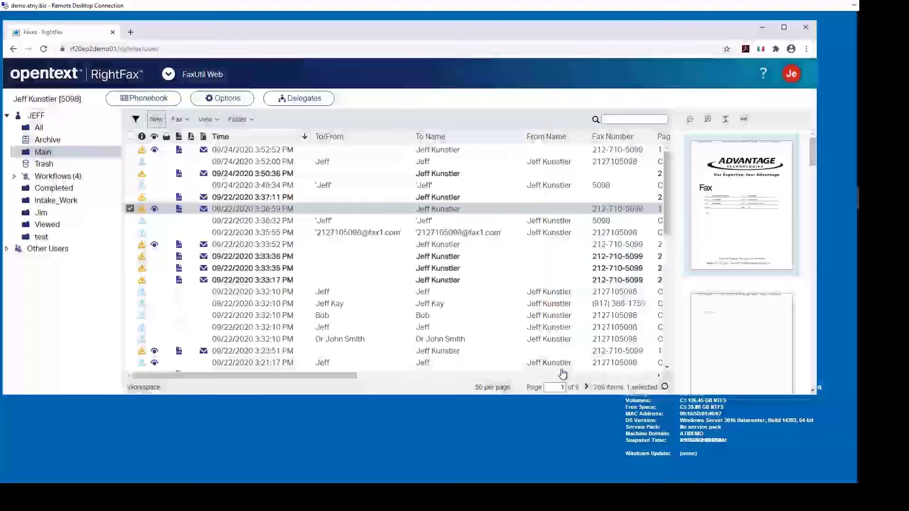
Refresh the fax list until the sent fax appears, then open the user's Delegates dialog
{"action": "left_click", "coordinate": [664, 388]}
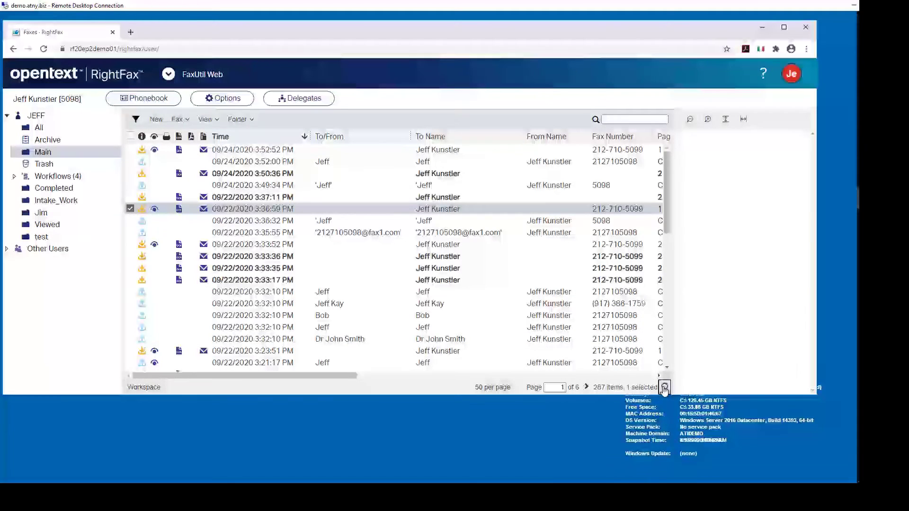
{"action": "left_click", "coordinate": [664, 387]}
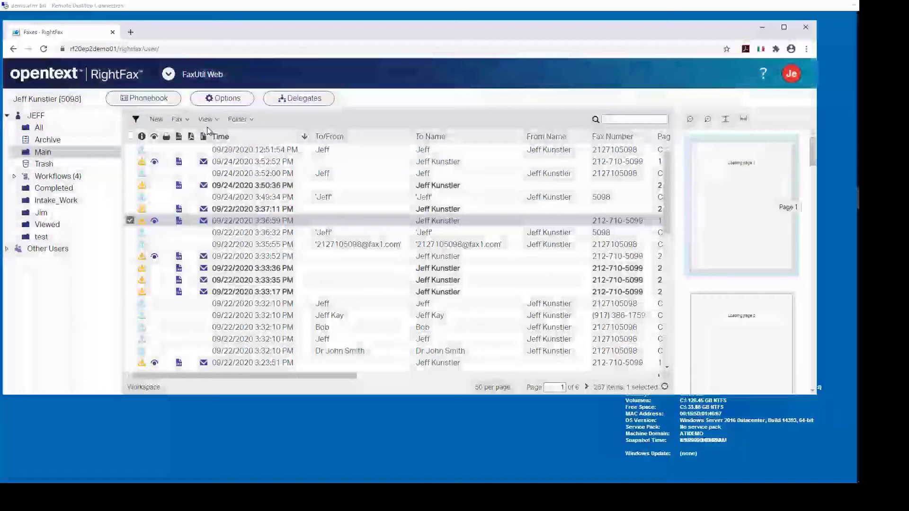
{"action": "left_click", "coordinate": [305, 99]}
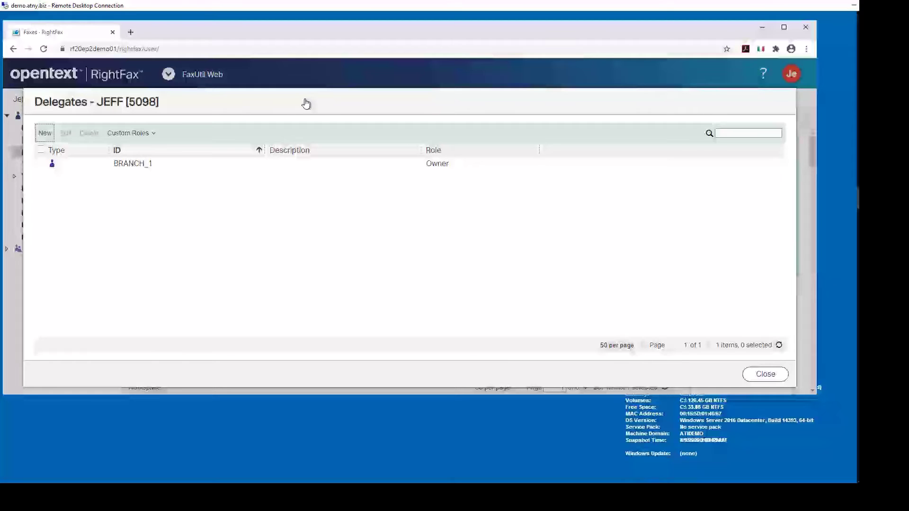
Look over the new-delegate permissions, cancel without adding one, and close the Delegates list
{"action": "left_click", "coordinate": [44, 134]}
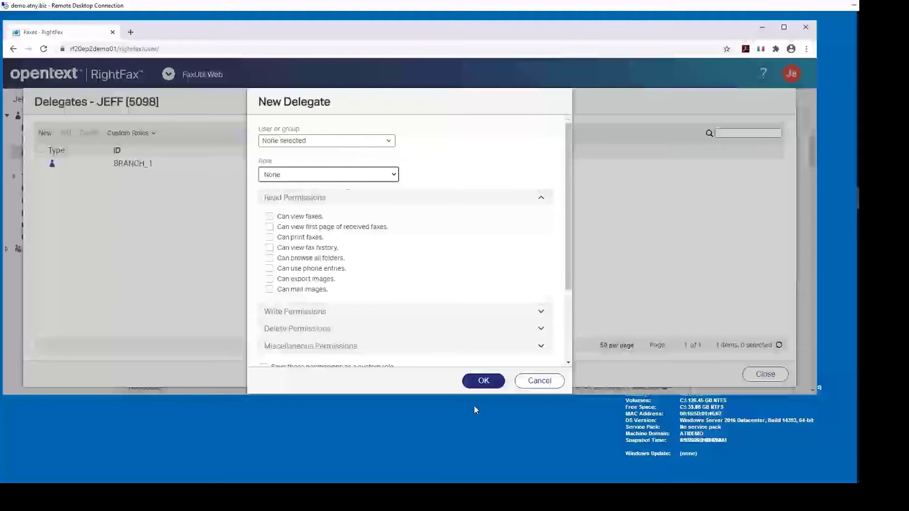
{"action": "left_click", "coordinate": [538, 380]}
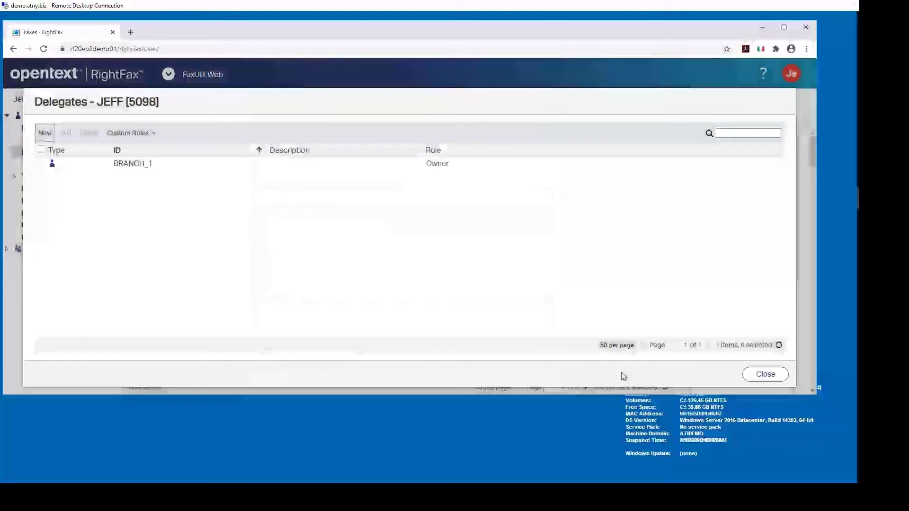
{"action": "left_click", "coordinate": [760, 382]}
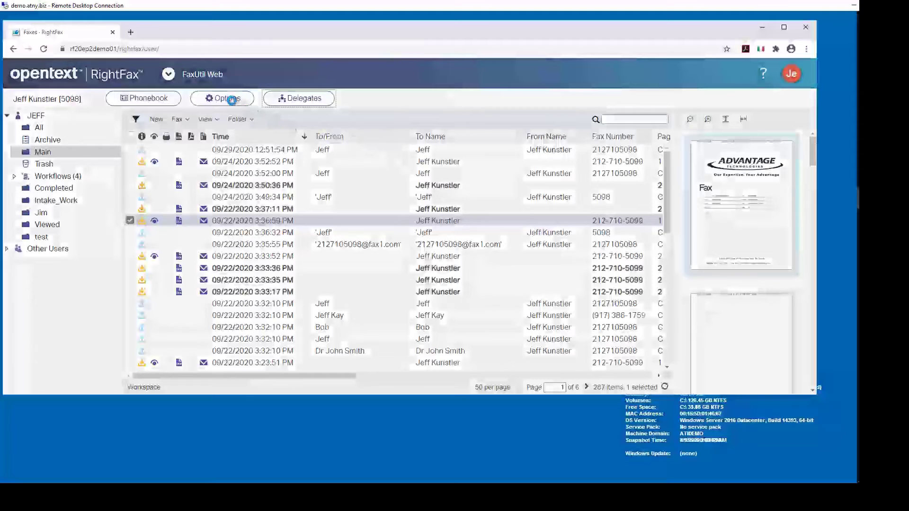
{"action": "left_click", "coordinate": [231, 99]}
{"action": "left_click", "coordinate": [230, 99]}
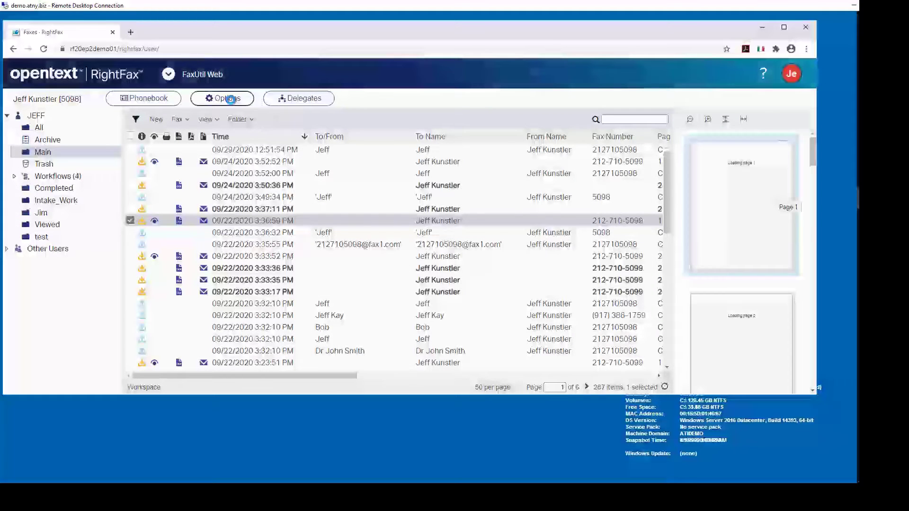
{"action": "left_click", "coordinate": [230, 99]}
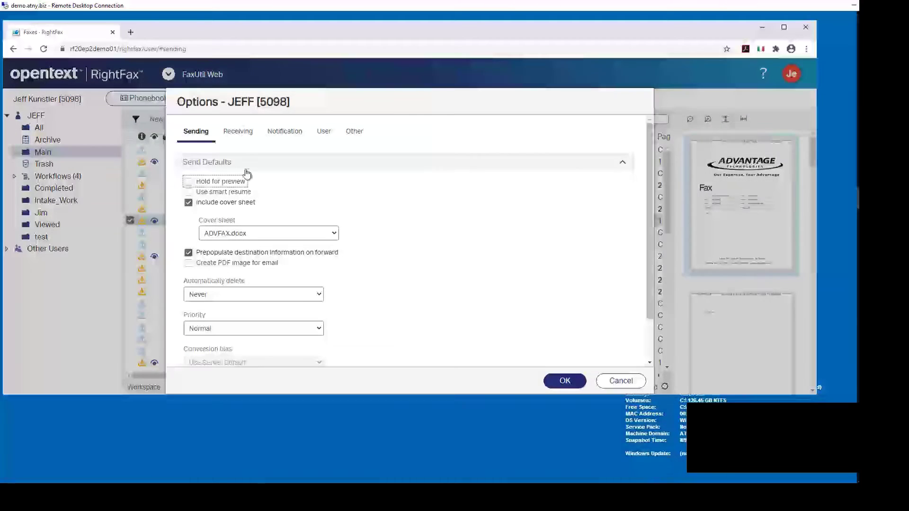
{"action": "left_click", "coordinate": [238, 135]}
{"action": "left_click", "coordinate": [294, 135]}
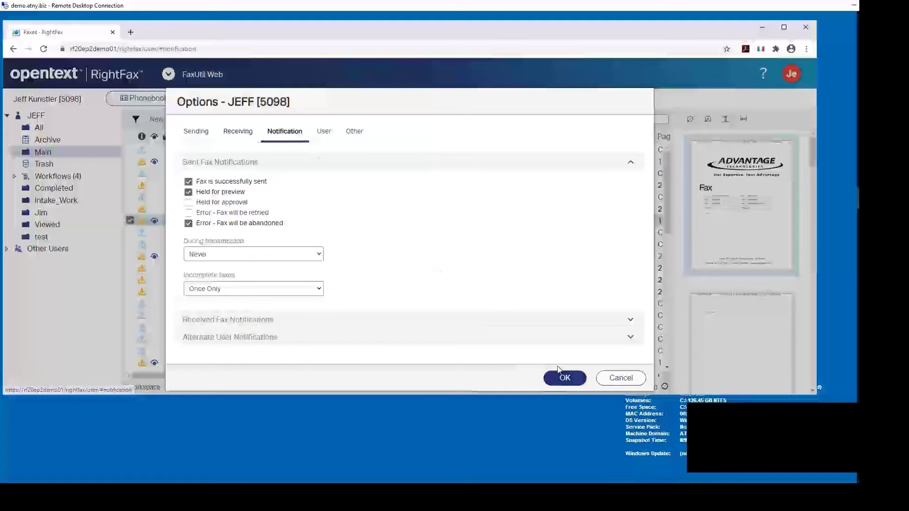
{"action": "left_click", "coordinate": [621, 378]}
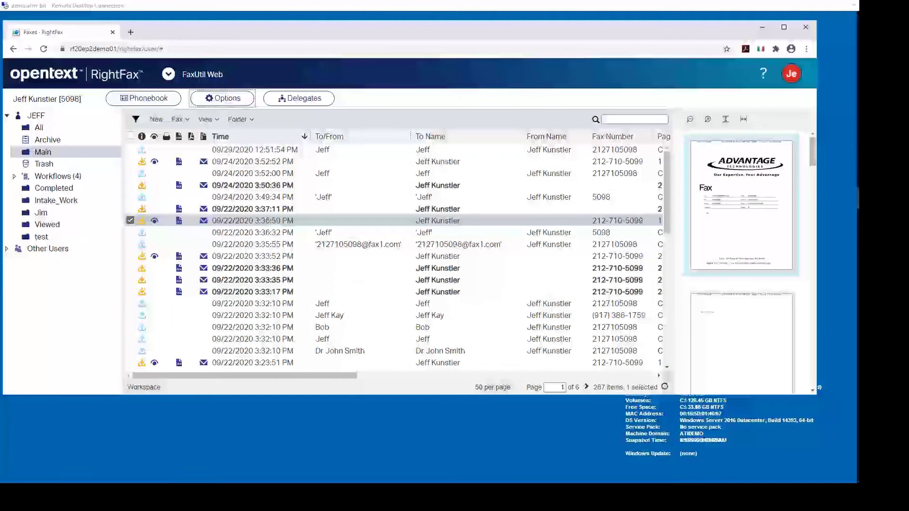
Launch Excel 2016, create a blank workbook and type 'dssdf' in cell D5
{"action": "key", "text": "super"}
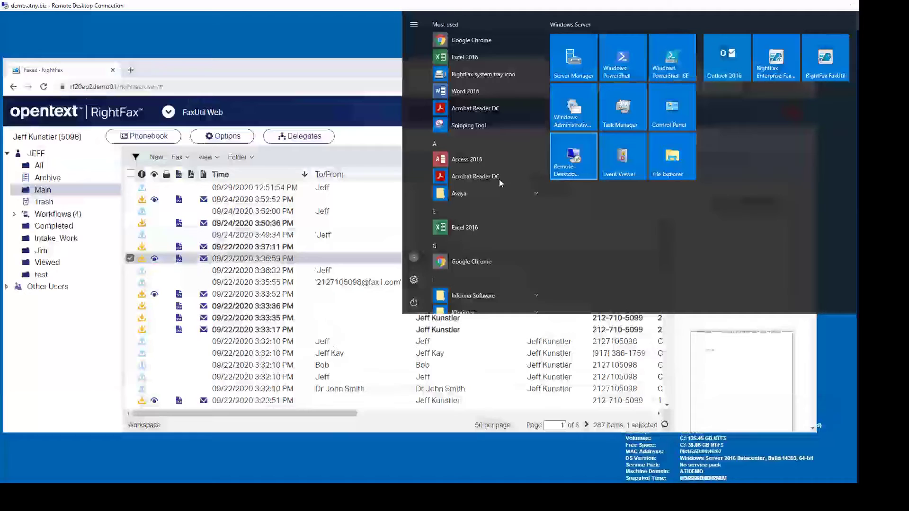
{"action": "left_click", "coordinate": [443, 228]}
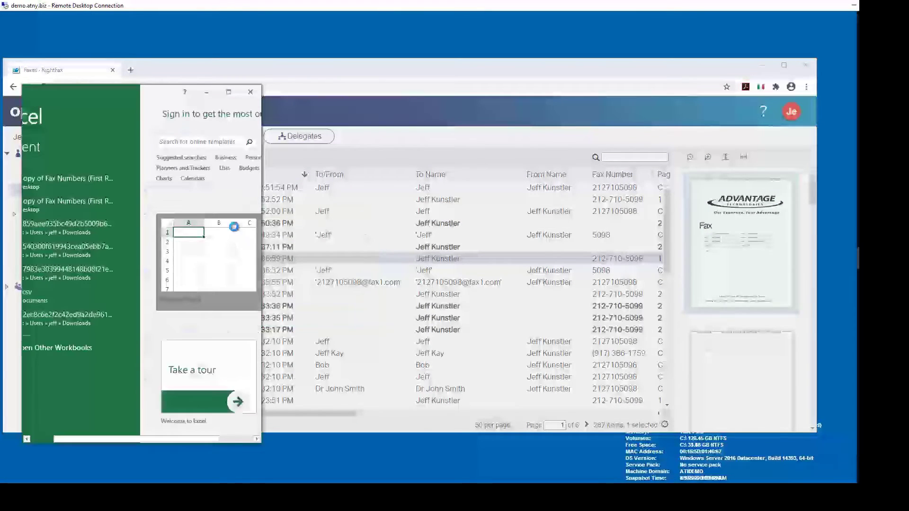
{"action": "left_click", "coordinate": [234, 227]}
{"action": "left_click", "coordinate": [139, 230]}
{"action": "type", "text": "dssdf"}
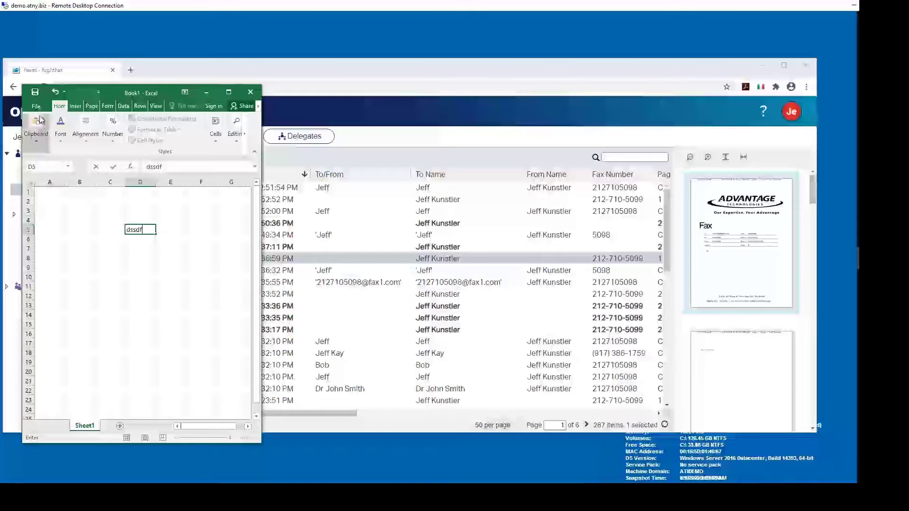
Print the sheet to the RightFax Fax Printer and centre the Fax Information form
{"action": "left_click", "coordinate": [36, 106]}
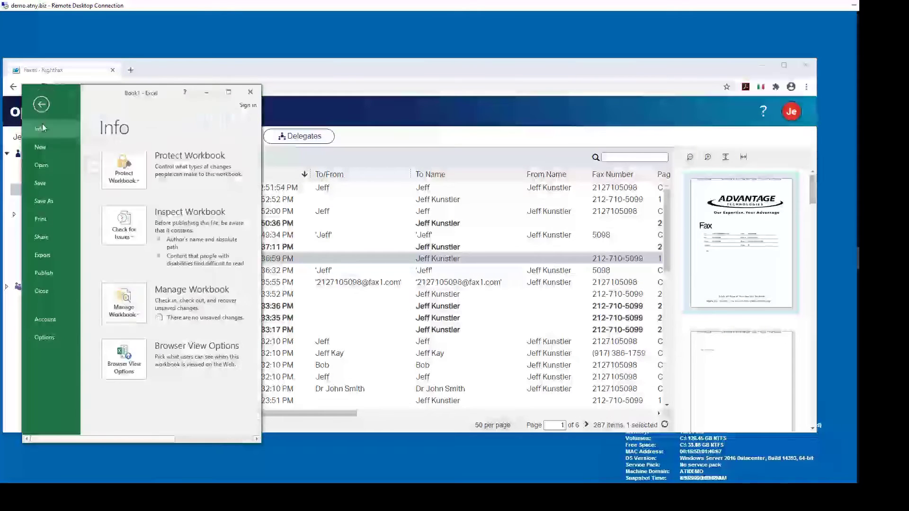
{"action": "left_click", "coordinate": [45, 220]}
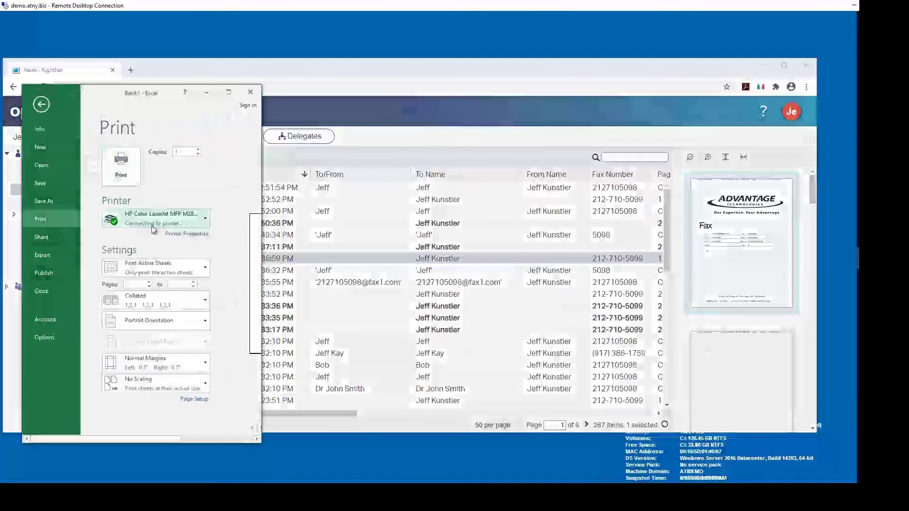
{"action": "left_click", "coordinate": [171, 221]}
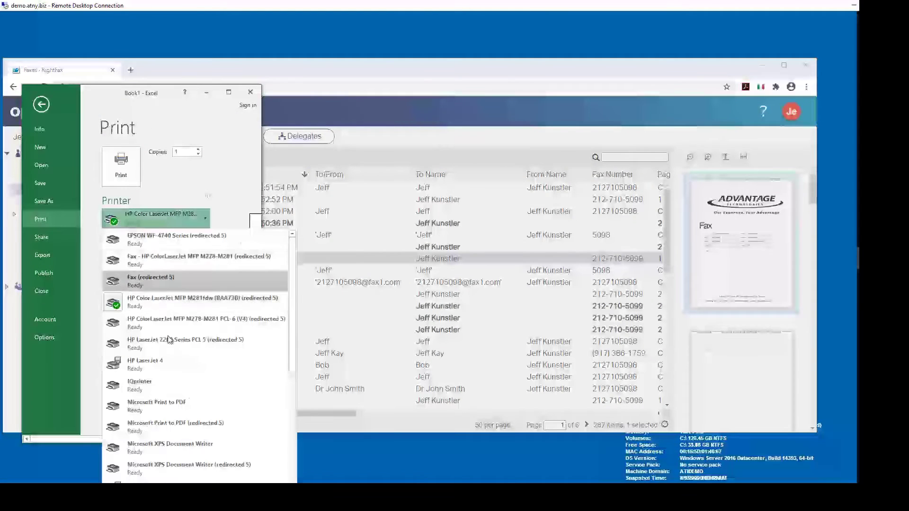
{"action": "scroll", "coordinate": [142, 288], "scroll_direction": "down", "scroll_amount": 4}
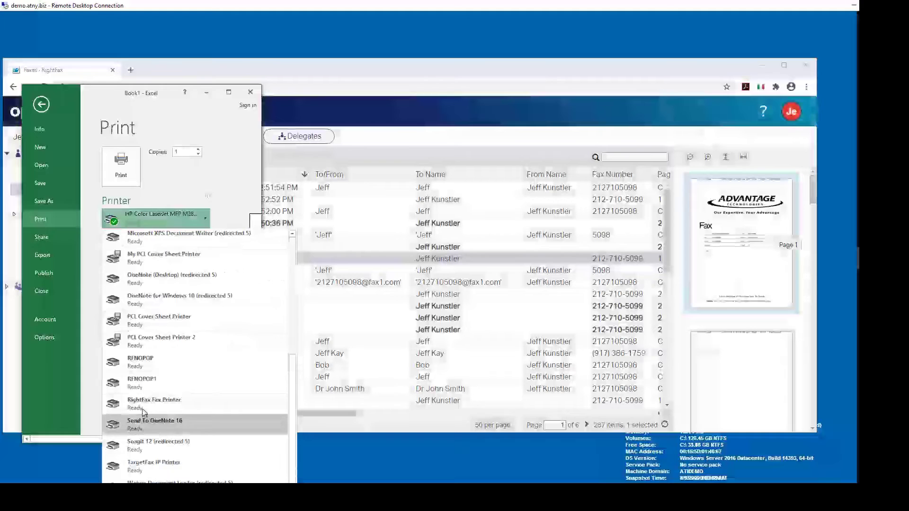
{"action": "left_click", "coordinate": [142, 403]}
{"action": "left_click", "coordinate": [133, 166]}
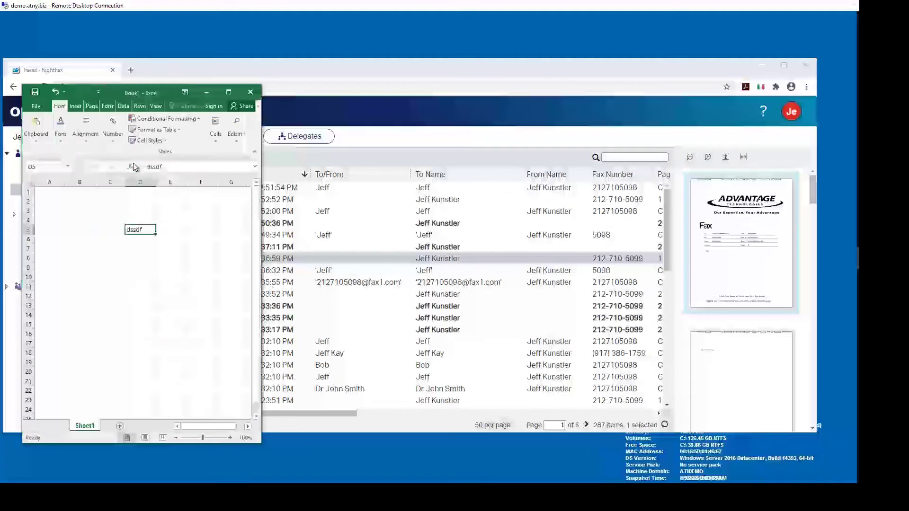
{"action": "left_click_drag", "start_coordinate": [30, 70], "coordinate": [494, 90]}
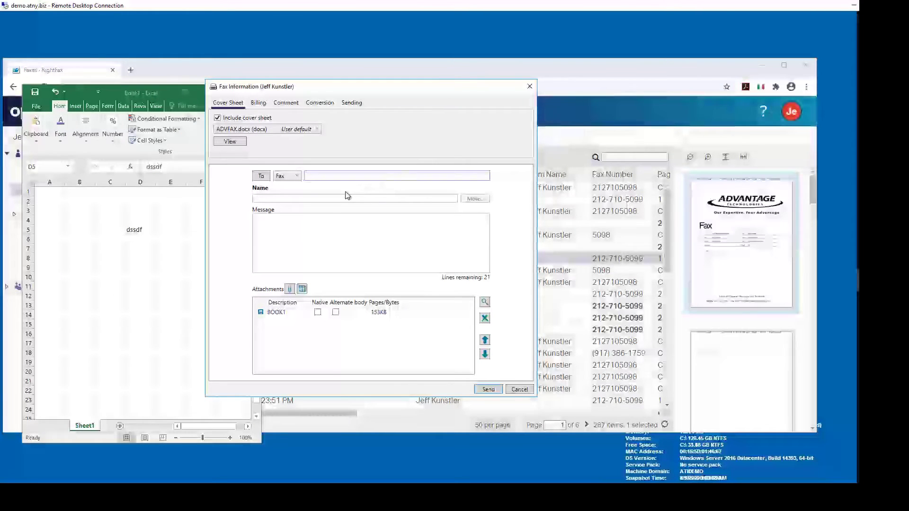
Address the fax to the suggested phonebook contact, add the message 'teat', check billing, and send
{"action": "type", "text": "212"}
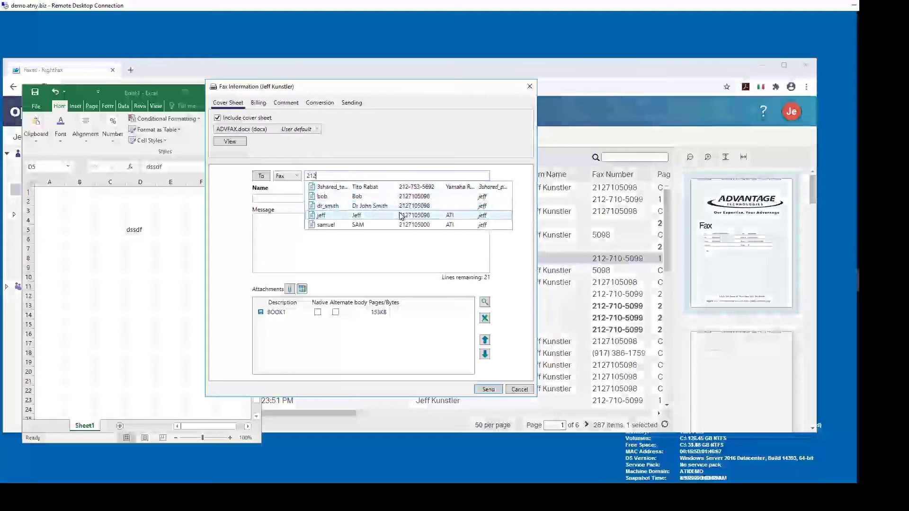
{"action": "left_click", "coordinate": [356, 196]}
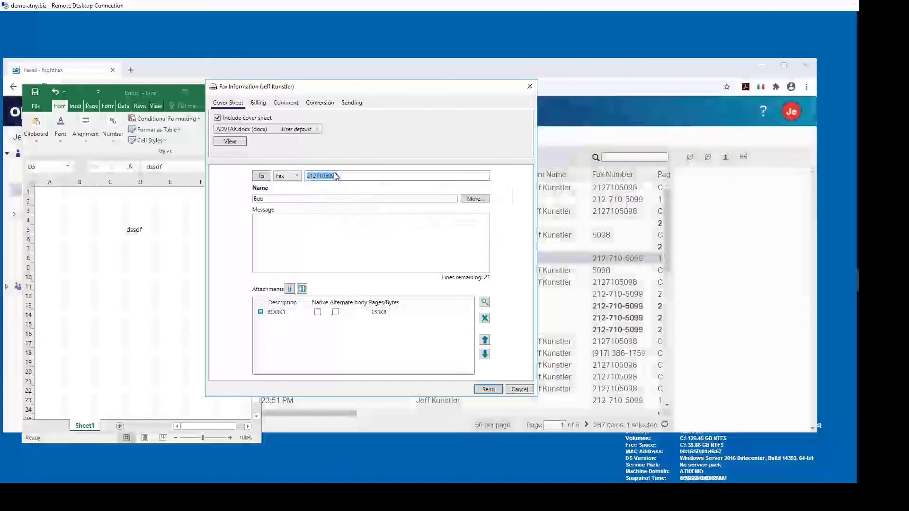
{"action": "left_click", "coordinate": [288, 229]}
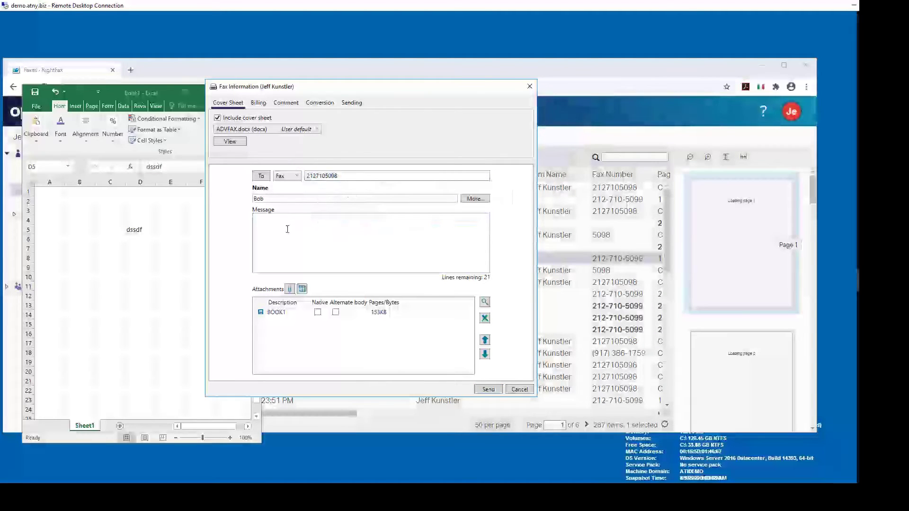
{"action": "type", "text": "teat"}
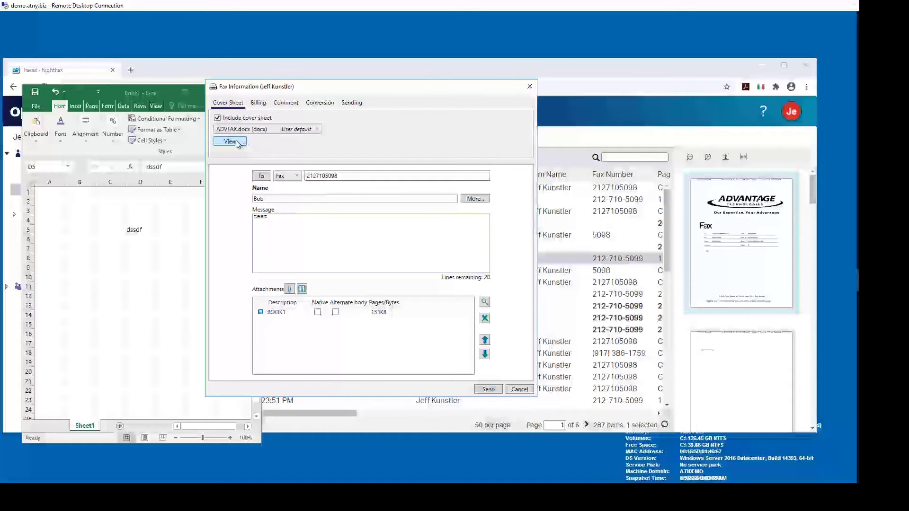
{"action": "left_click", "coordinate": [258, 103]}
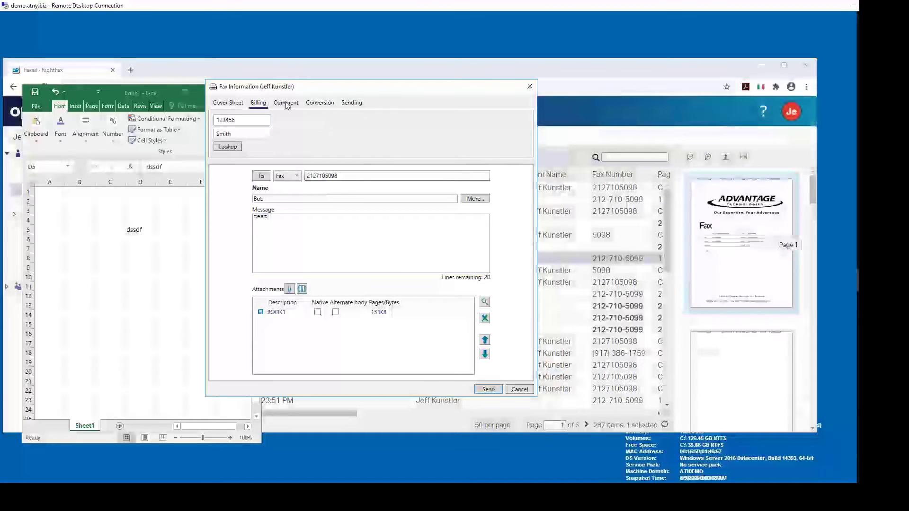
{"action": "left_click", "coordinate": [487, 391]}
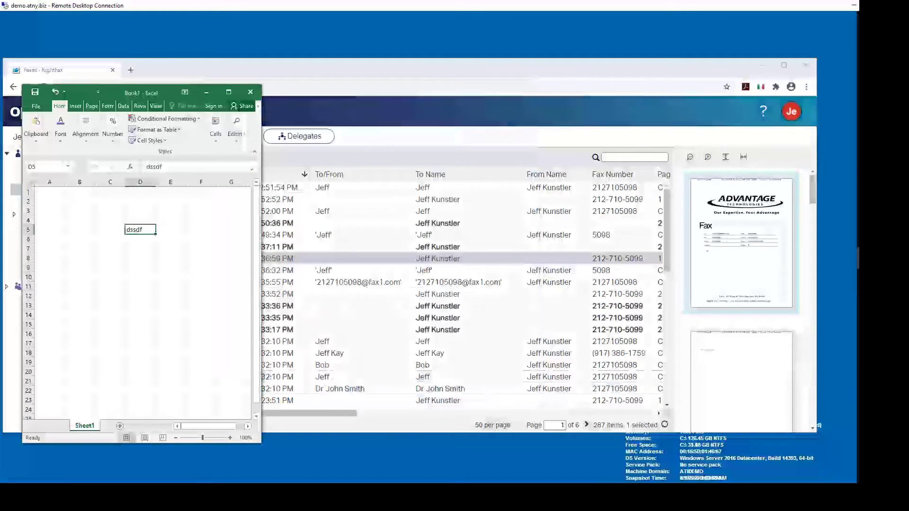
Minimize Excel, move the browser window higher, and open the FaxUtil Web app switcher
{"action": "left_click", "coordinate": [207, 92]}
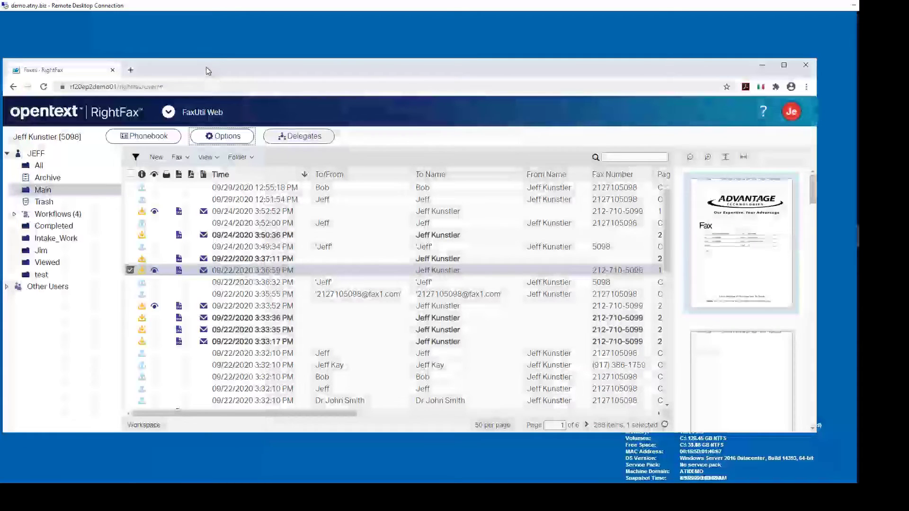
{"action": "left_click_drag", "start_coordinate": [205, 63], "coordinate": [240, 28]}
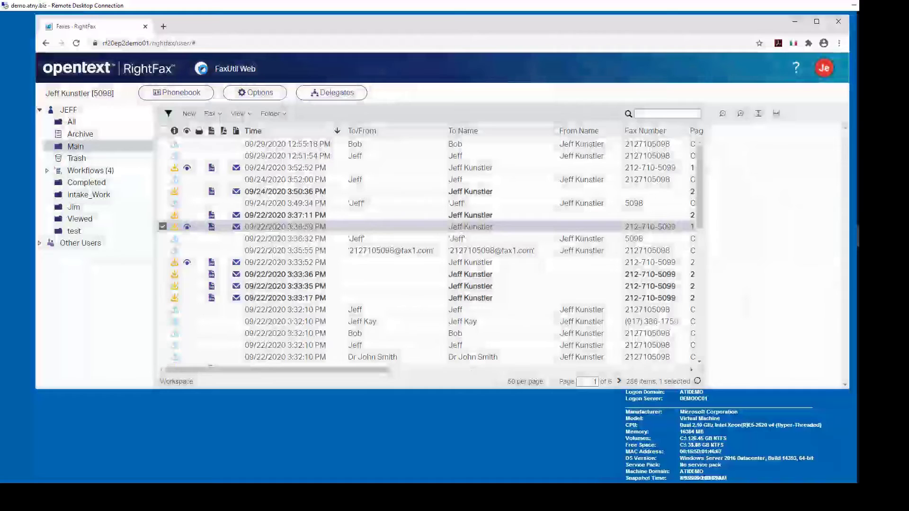
{"action": "left_click", "coordinate": [201, 69]}
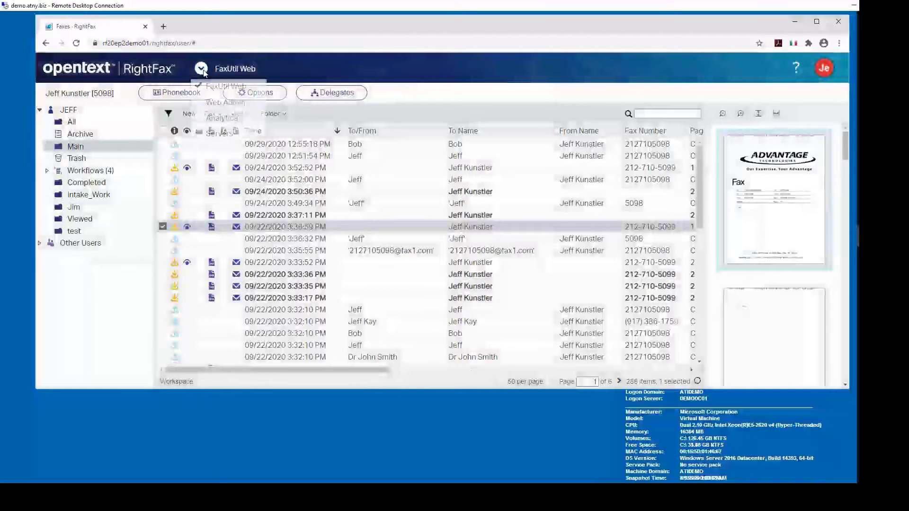
Switch to Web Admin, open the empty MFPs page, and cancel a New MFP form unsaved
{"action": "left_click", "coordinate": [211, 104]}
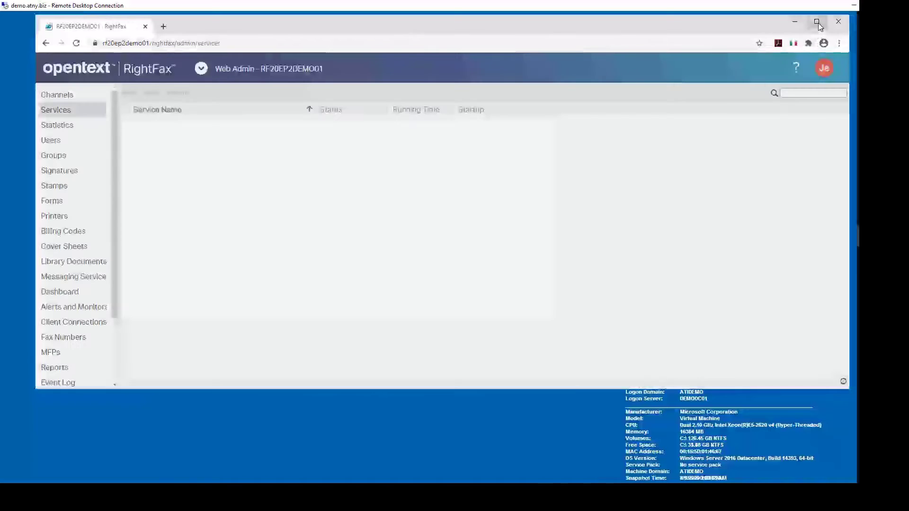
{"action": "scroll", "coordinate": [117, 156], "scroll_direction": "down", "scroll_amount": 1}
{"action": "scroll", "coordinate": [117, 156], "scroll_direction": "down", "scroll_amount": 3}
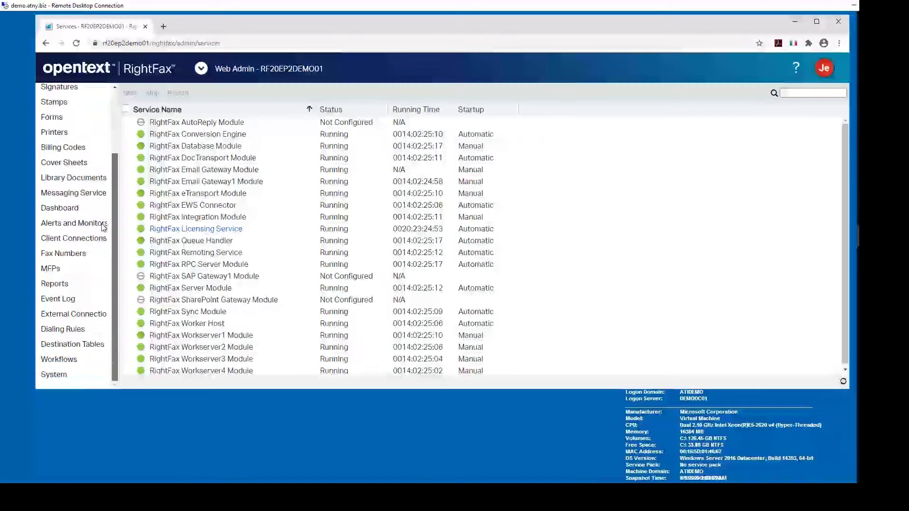
{"action": "left_click", "coordinate": [51, 268]}
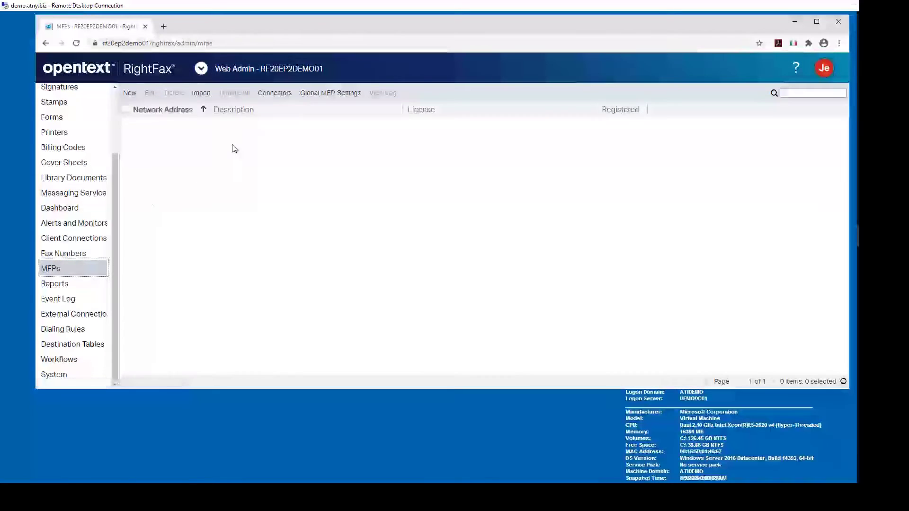
{"action": "left_click", "coordinate": [131, 93]}
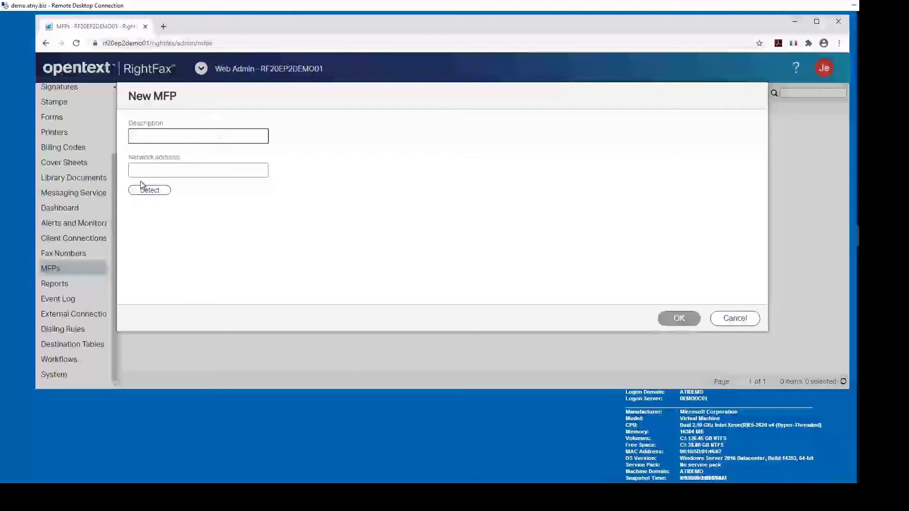
{"action": "left_click", "coordinate": [729, 319]}
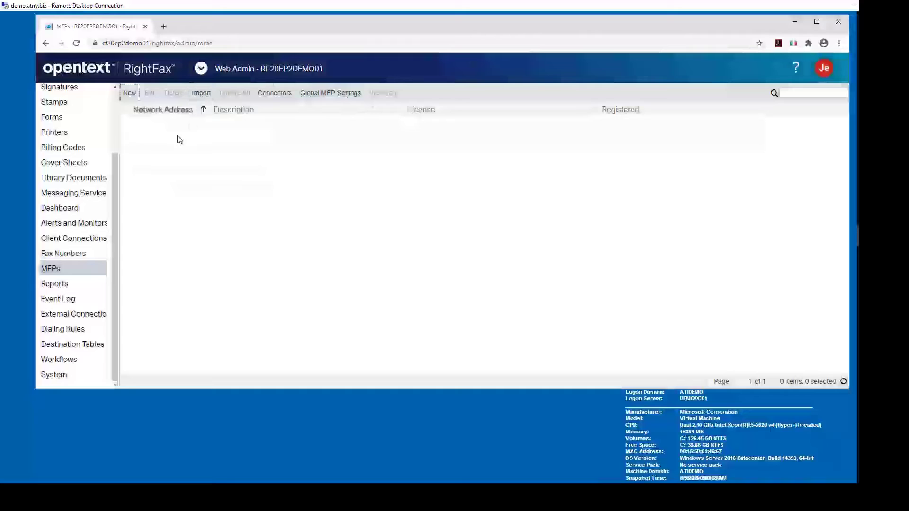
Confirm Global MFP Settings (port 80, notification None), then open Client Connections
{"action": "left_click", "coordinate": [317, 92]}
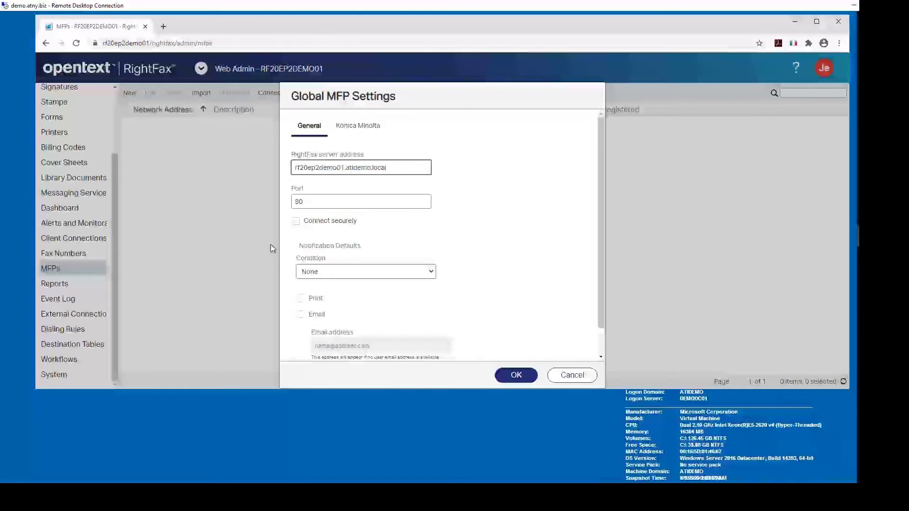
{"action": "left_click", "coordinate": [514, 377]}
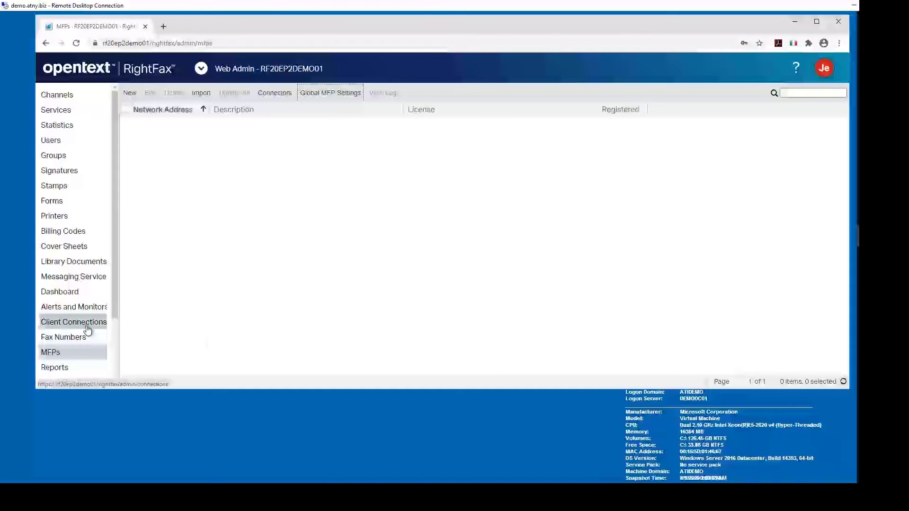
{"action": "left_click", "coordinate": [86, 326]}
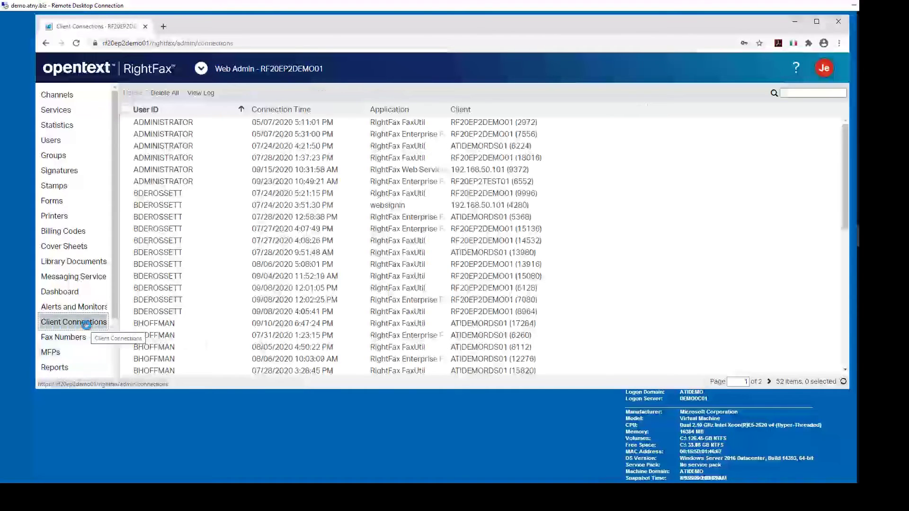
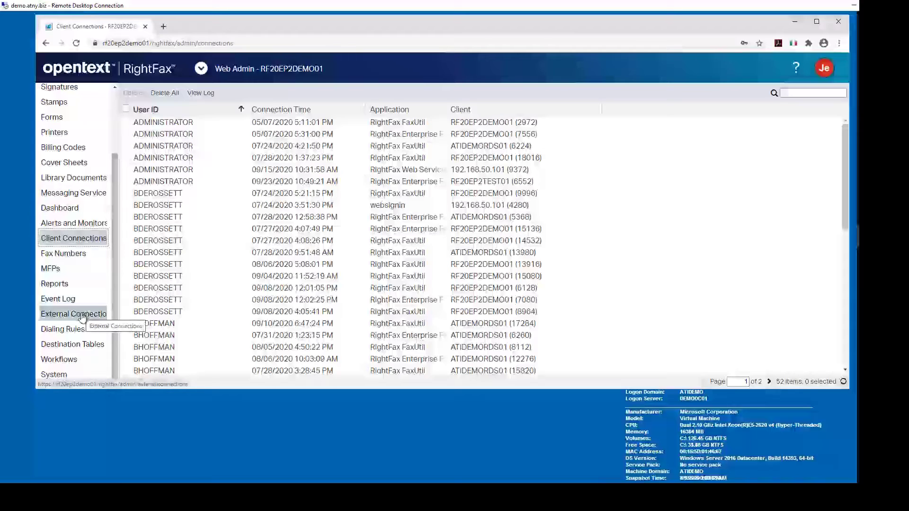
Show the External Connections list and review the connection types for a new connection, discarding it
{"action": "left_click", "coordinate": [81, 315]}
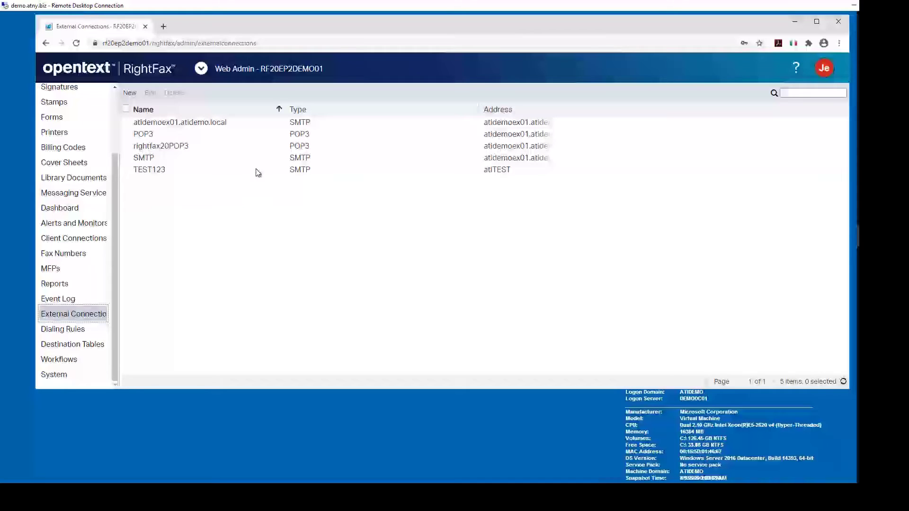
{"action": "left_click", "coordinate": [130, 93]}
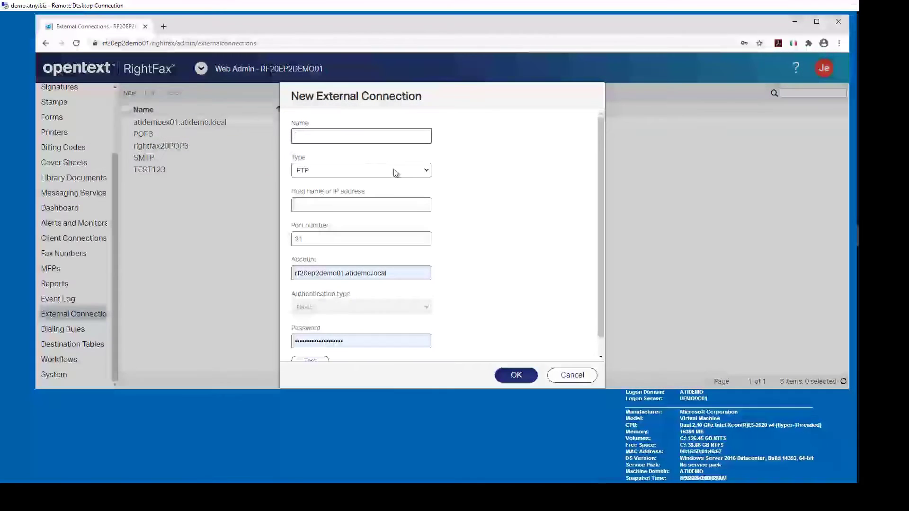
{"action": "left_click", "coordinate": [427, 172]}
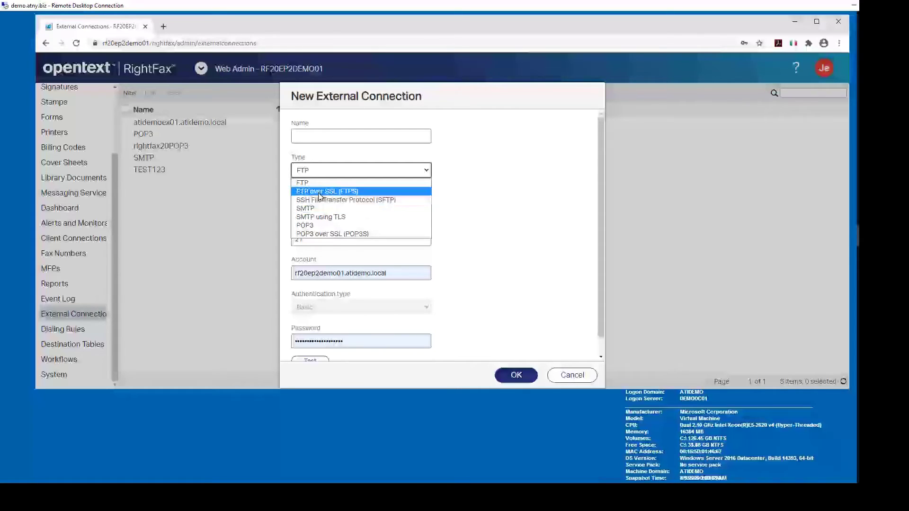
{"action": "left_click", "coordinate": [302, 184]}
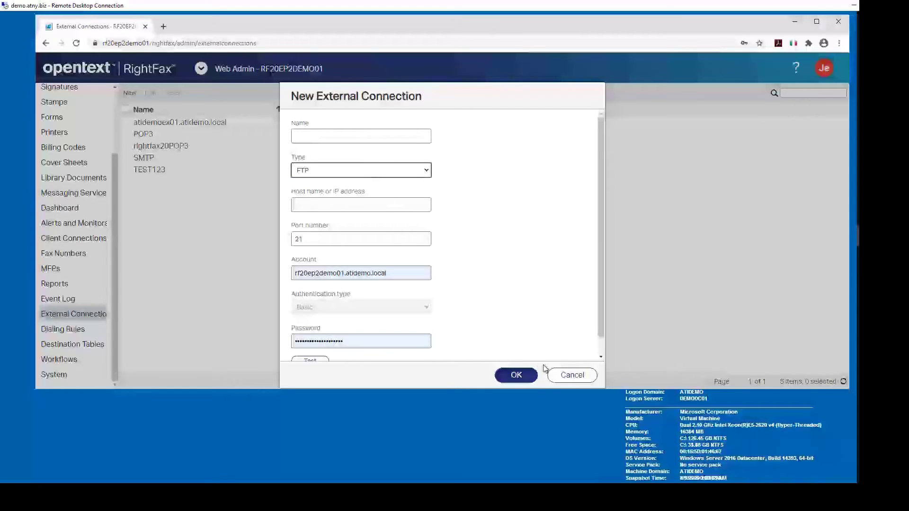
{"action": "left_click", "coordinate": [556, 377]}
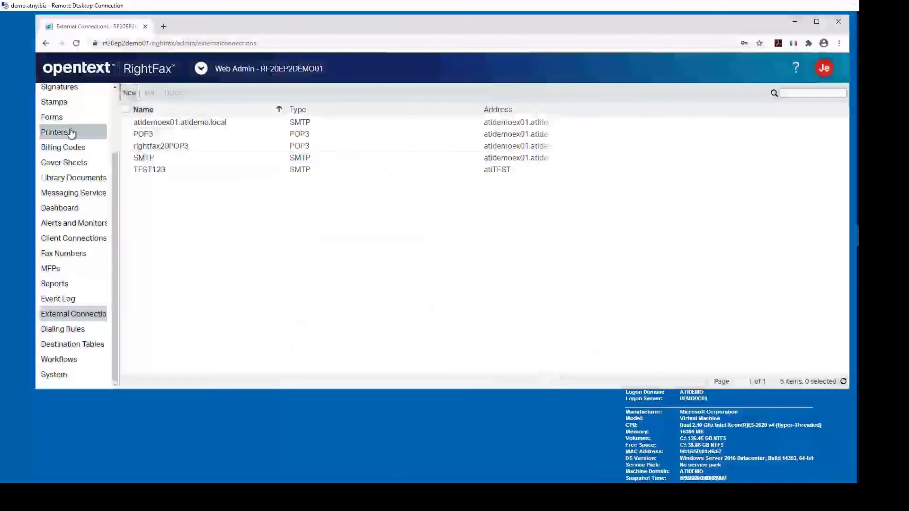
Open user ANI_ROUTE1's settings, review its routing type options, and close without changes
{"action": "scroll", "coordinate": [112, 120], "scroll_direction": "up", "scroll_amount": 3}
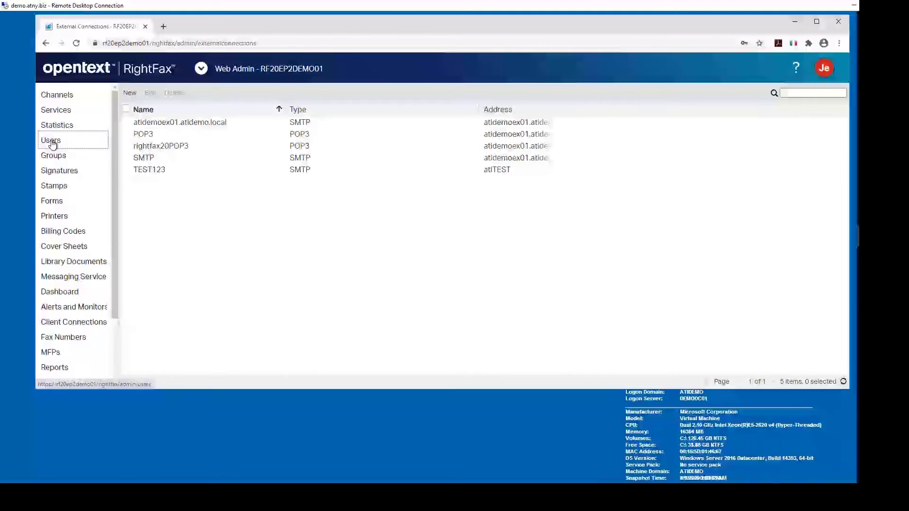
{"action": "left_click", "coordinate": [51, 141]}
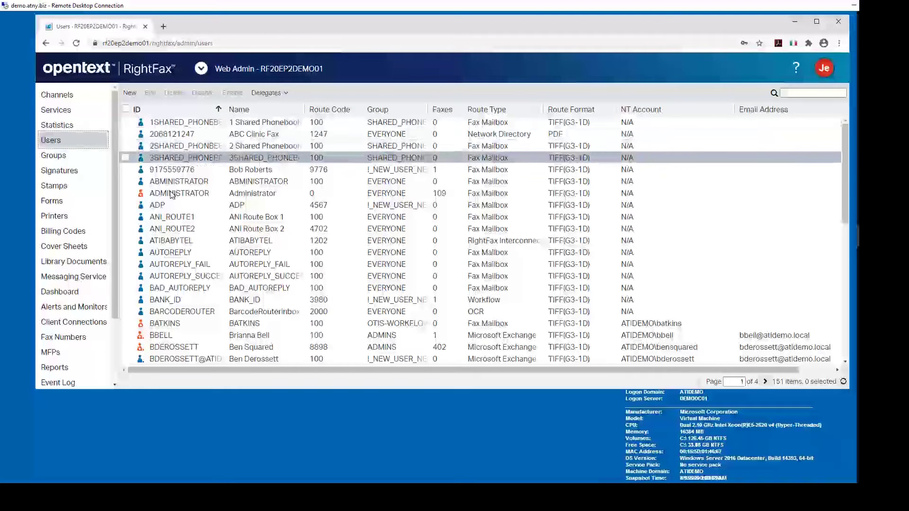
{"action": "left_click", "coordinate": [170, 221]}
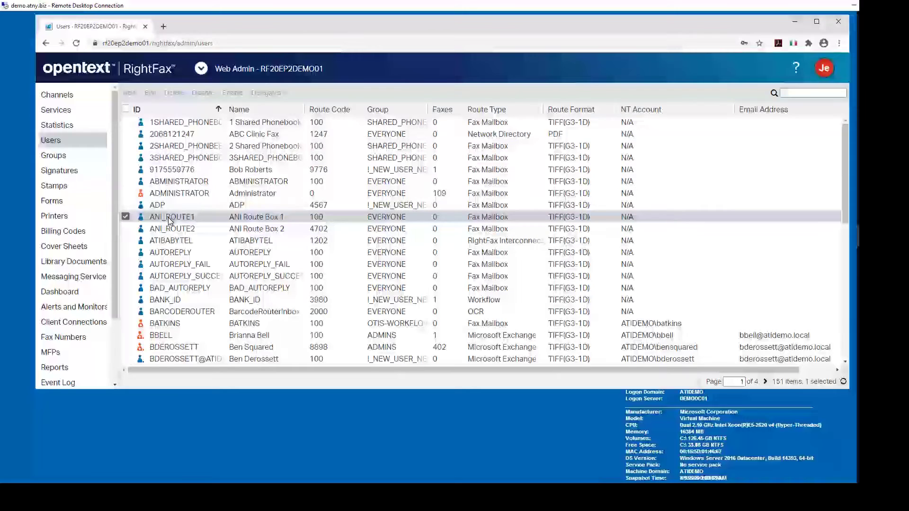
{"action": "double_click", "coordinate": [170, 221]}
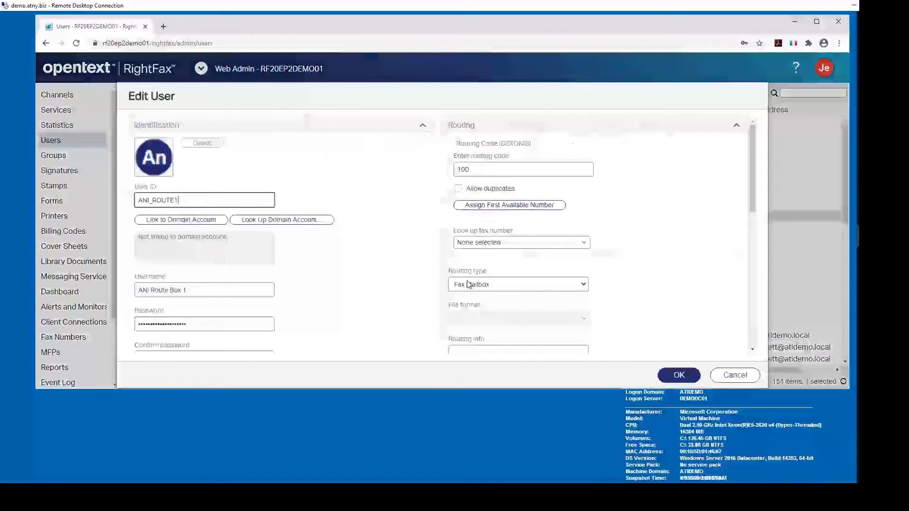
{"action": "left_click", "coordinate": [583, 285]}
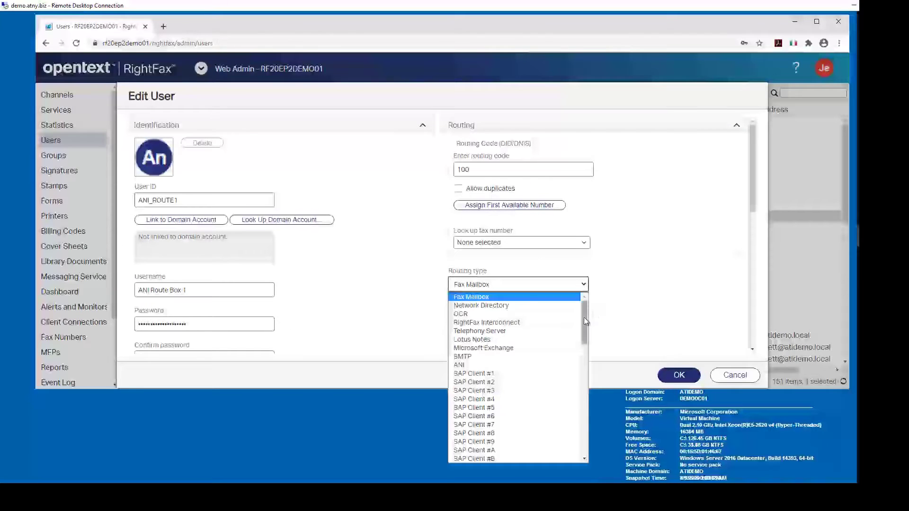
{"action": "left_click_drag", "start_coordinate": [584, 317], "coordinate": [584, 429]}
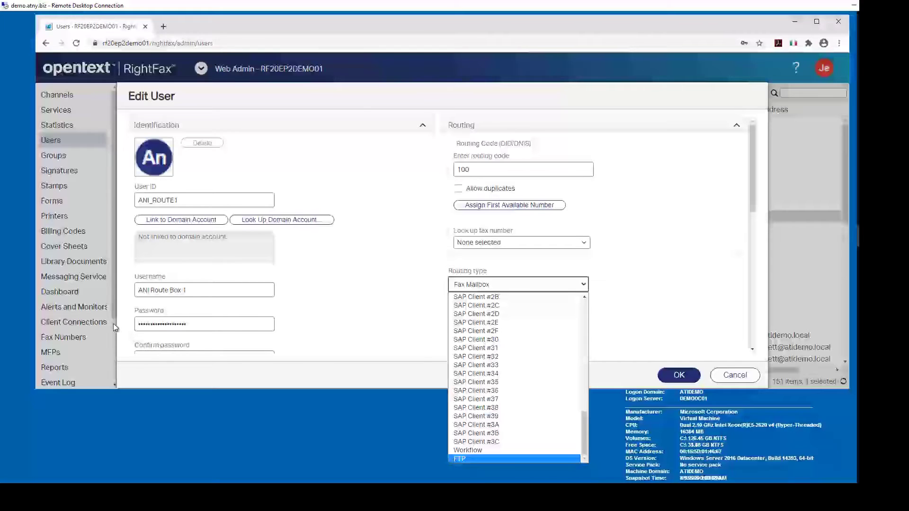
{"action": "left_click", "coordinate": [723, 374]}
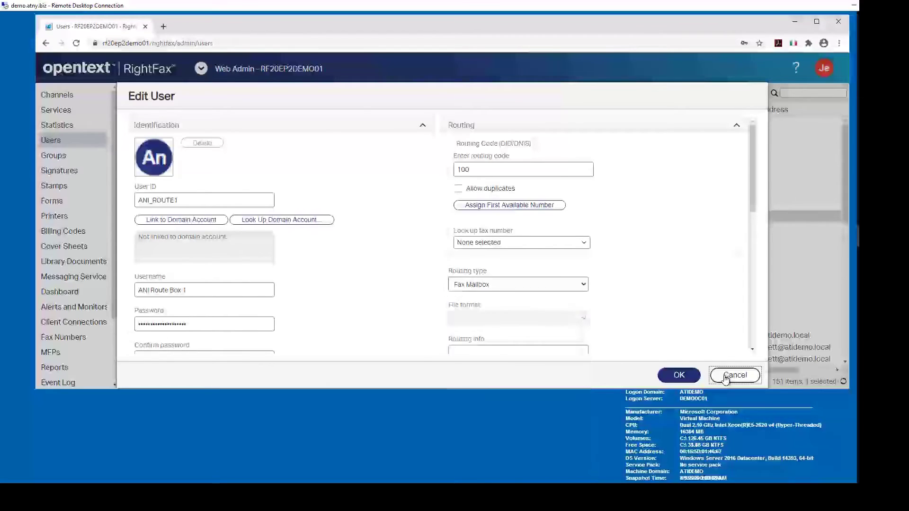
{"action": "left_click", "coordinate": [723, 374]}
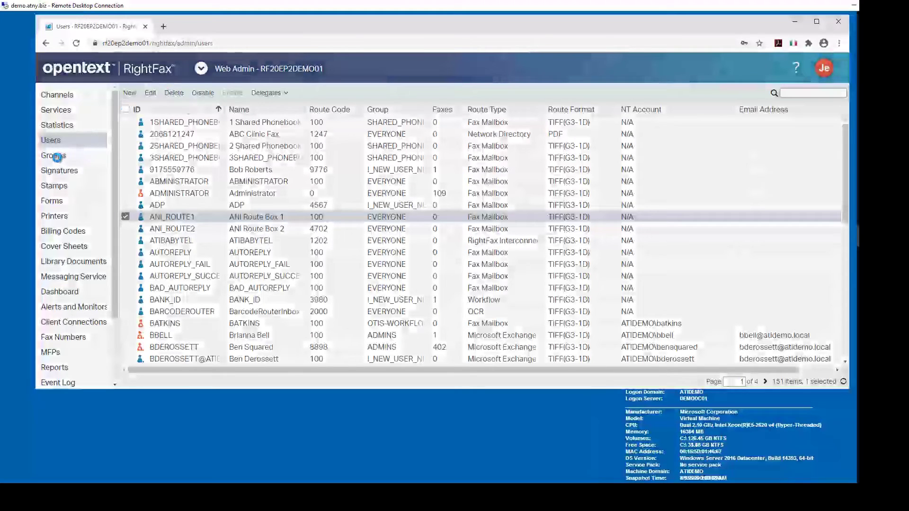
Open the EVERYONE group and check its Preferred Email Gateway options, leaving it at Any
{"action": "left_click", "coordinate": [57, 156]}
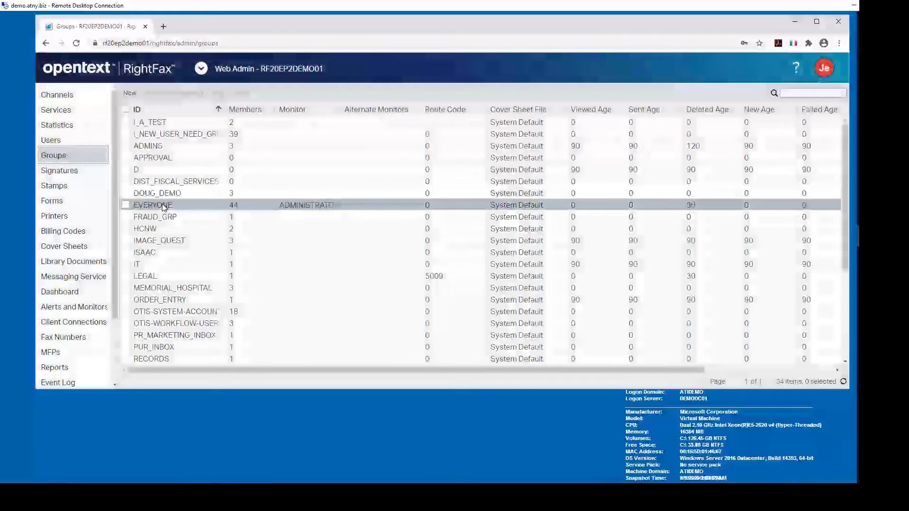
{"action": "left_click", "coordinate": [164, 207]}
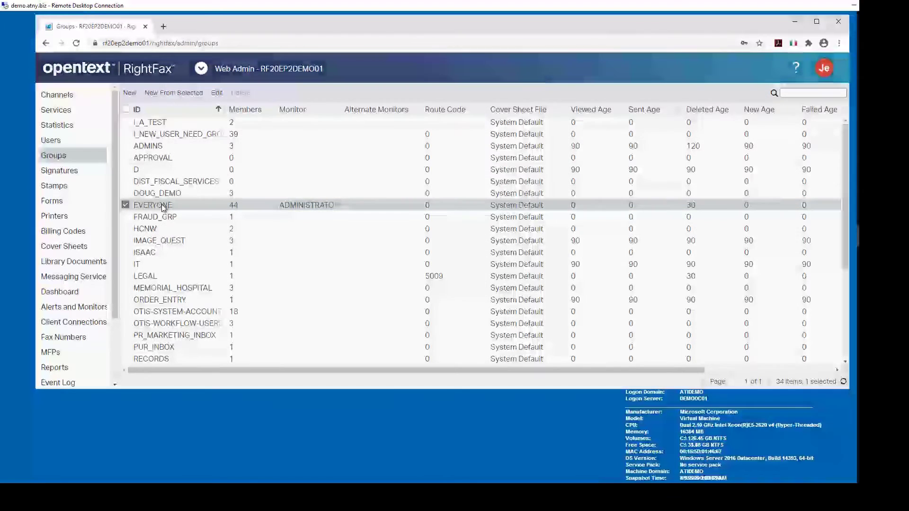
{"action": "double_click", "coordinate": [163, 203]}
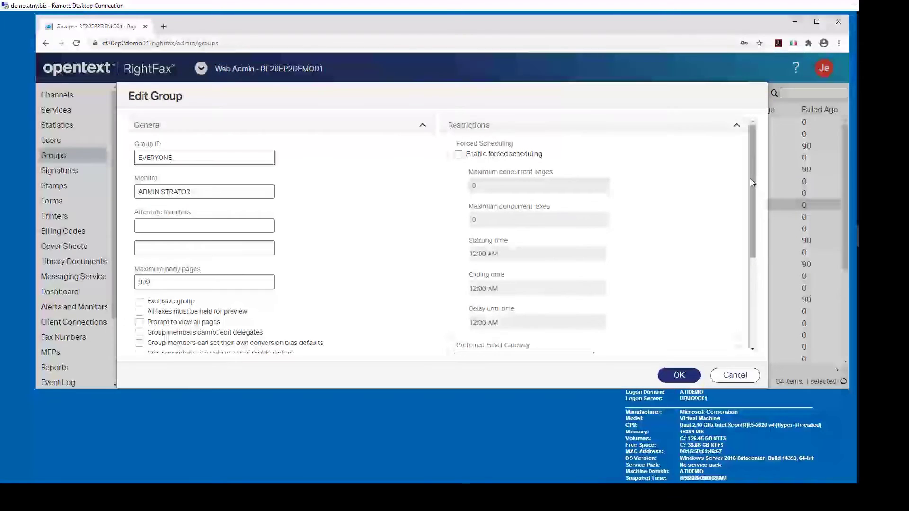
{"action": "left_click_drag", "start_coordinate": [751, 178], "coordinate": [751, 265]}
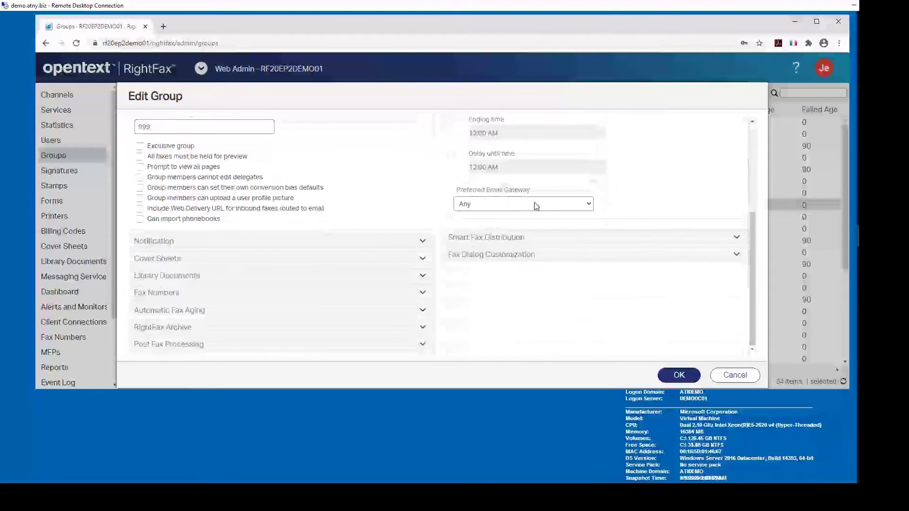
{"action": "left_click", "coordinate": [589, 204]}
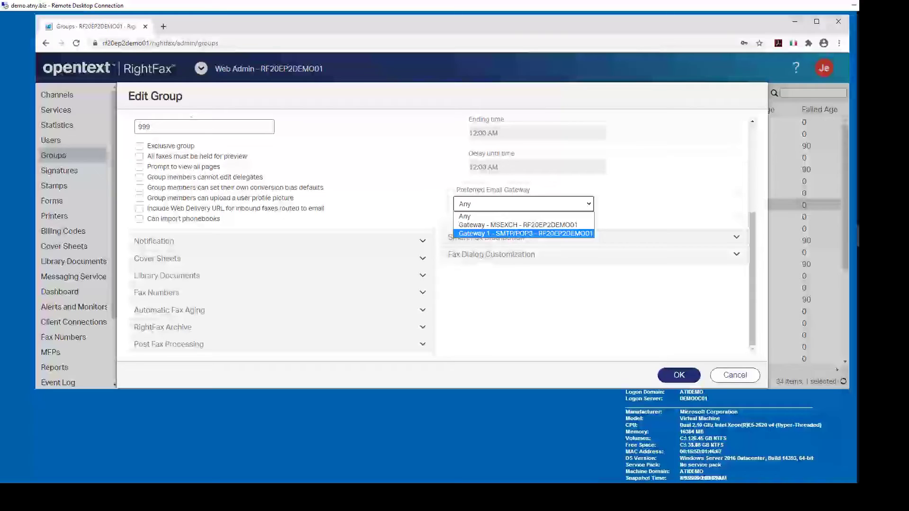
{"action": "key", "text": "Escape"}
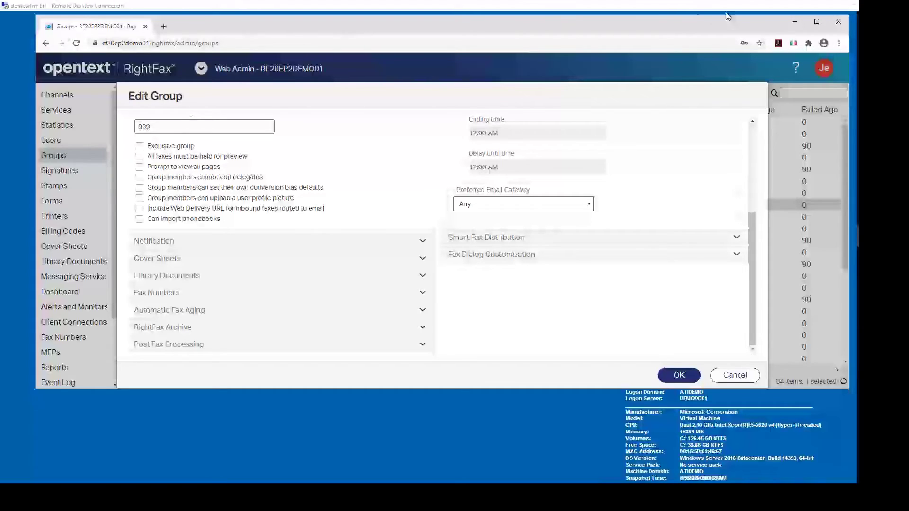
Close the browser and bring the FaxUtil window back on the desktop
{"action": "left_click", "coordinate": [838, 22]}
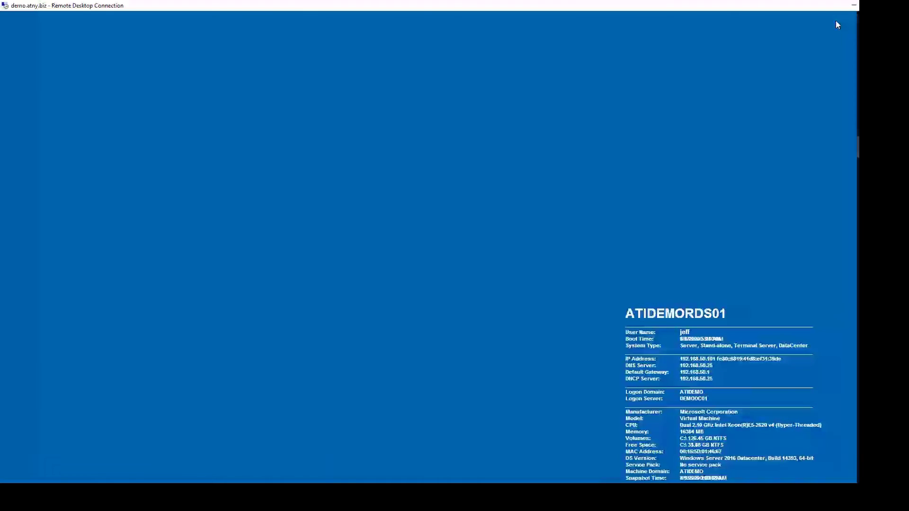
{"action": "mouse_move", "coordinate": [858, 147]}
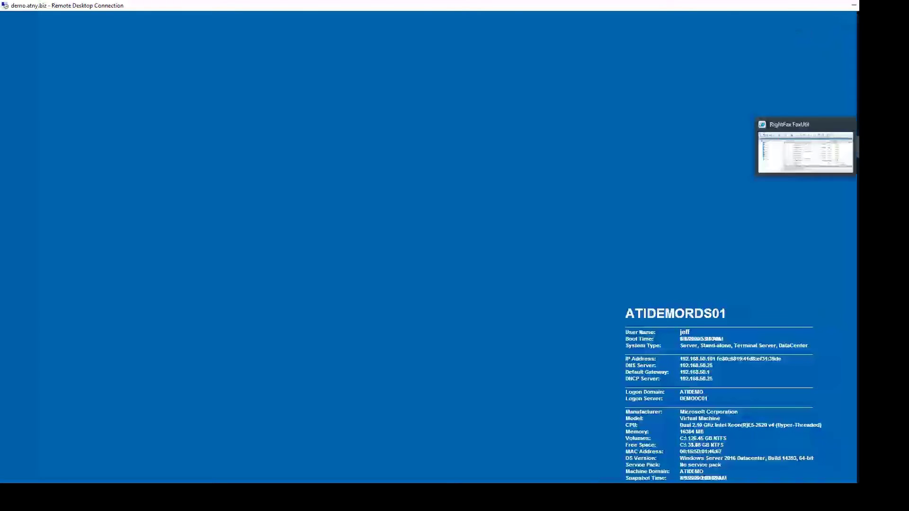
{"action": "left_click", "coordinate": [858, 144]}
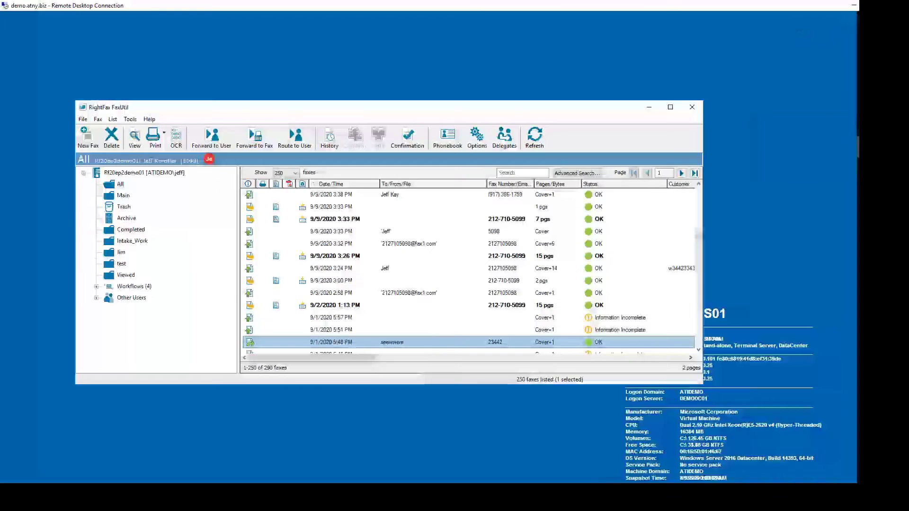
Check the Open Server protocol options in FaxUtil, then cancel and close FaxUtil
{"action": "left_click", "coordinate": [83, 121]}
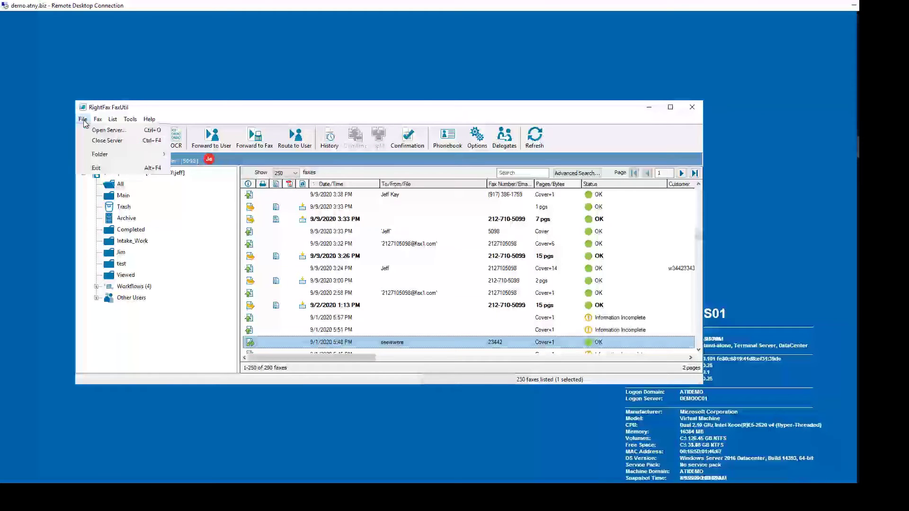
{"action": "left_click", "coordinate": [93, 127]}
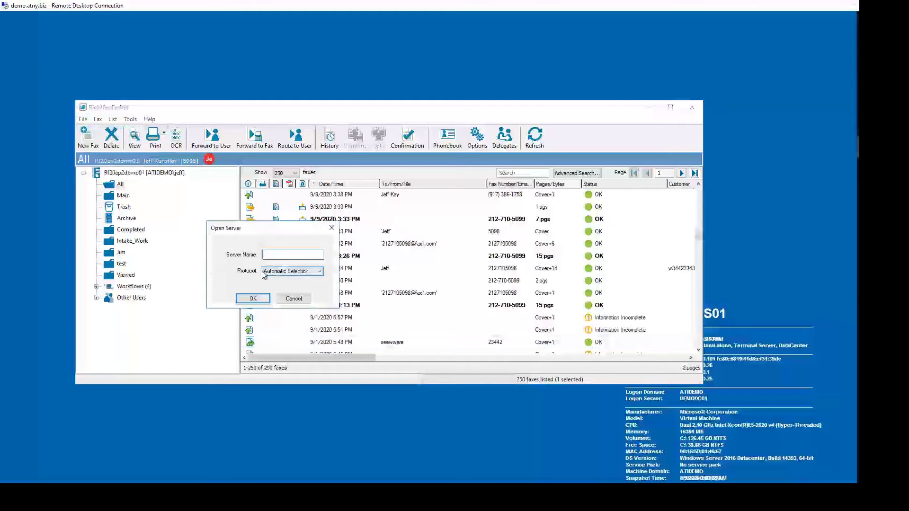
{"action": "left_click", "coordinate": [319, 275]}
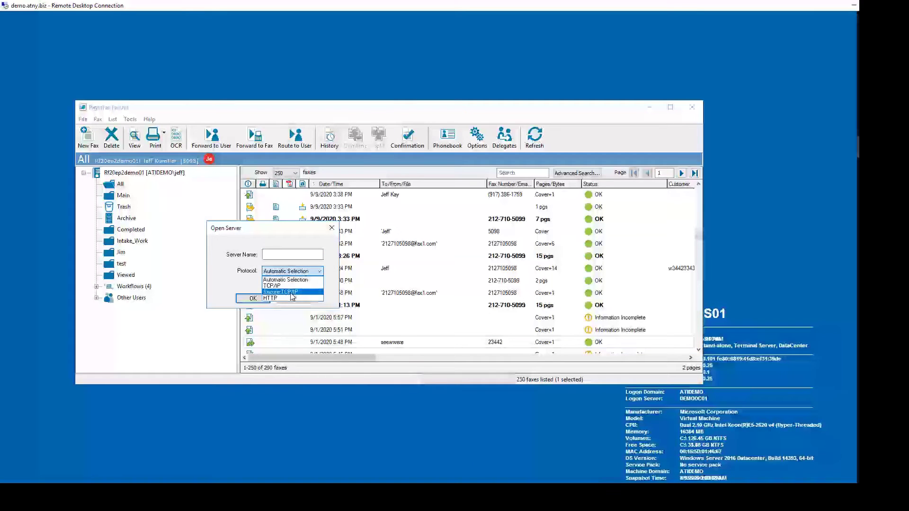
{"action": "key", "text": "Escape"}
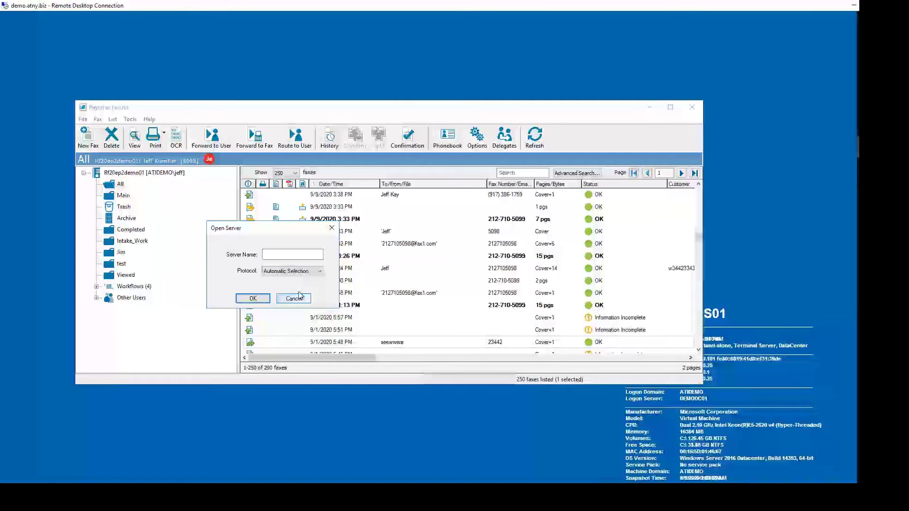
{"action": "left_click", "coordinate": [294, 299]}
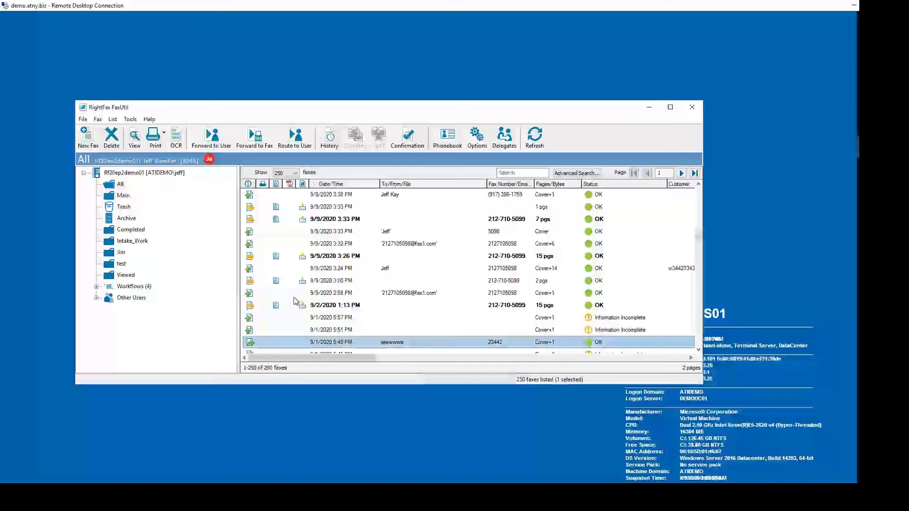
{"action": "left_click", "coordinate": [692, 107]}
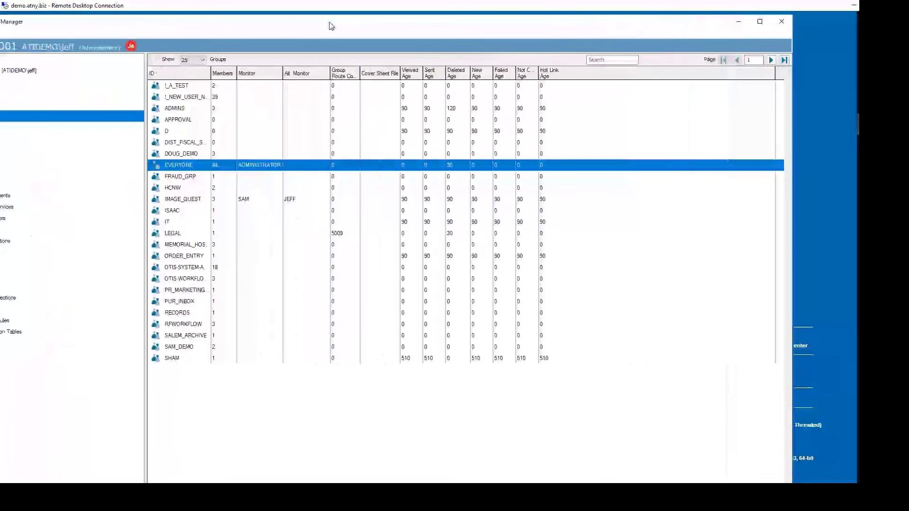
Check the Open Server protocol list, keeping Automatic Selection, and cancel
{"action": "left_click", "coordinate": [37, 38]}
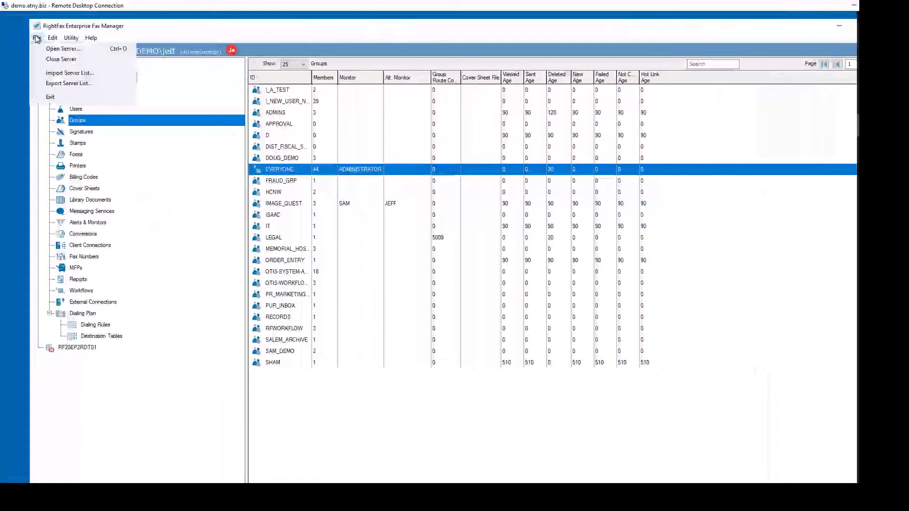
{"action": "left_click", "coordinate": [60, 49]}
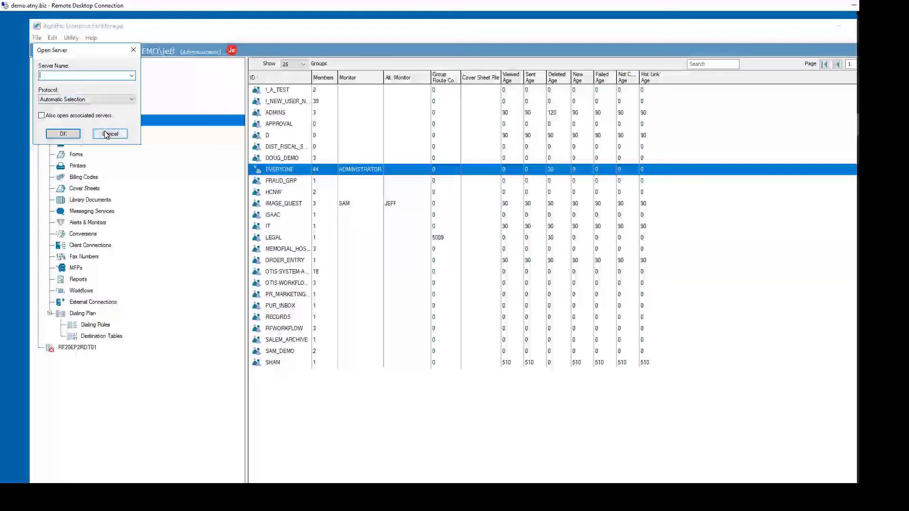
{"action": "left_click", "coordinate": [76, 99]}
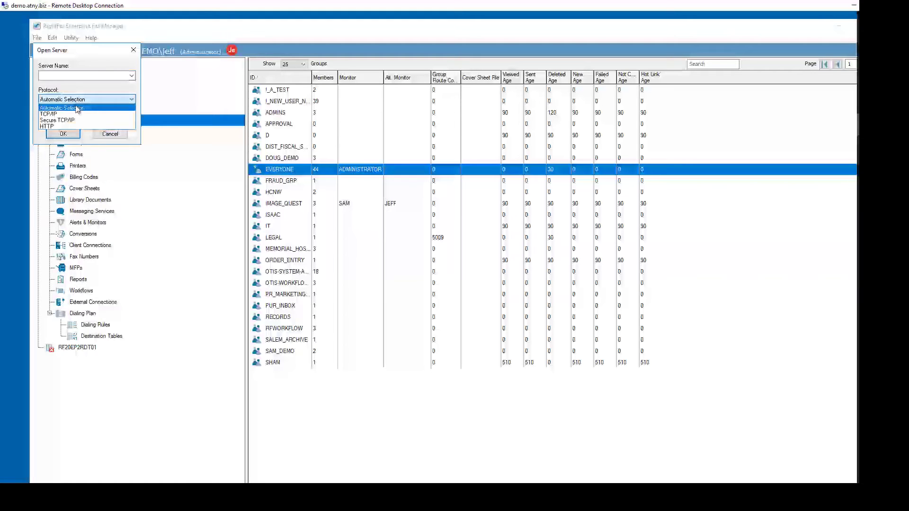
{"action": "left_click", "coordinate": [108, 137]}
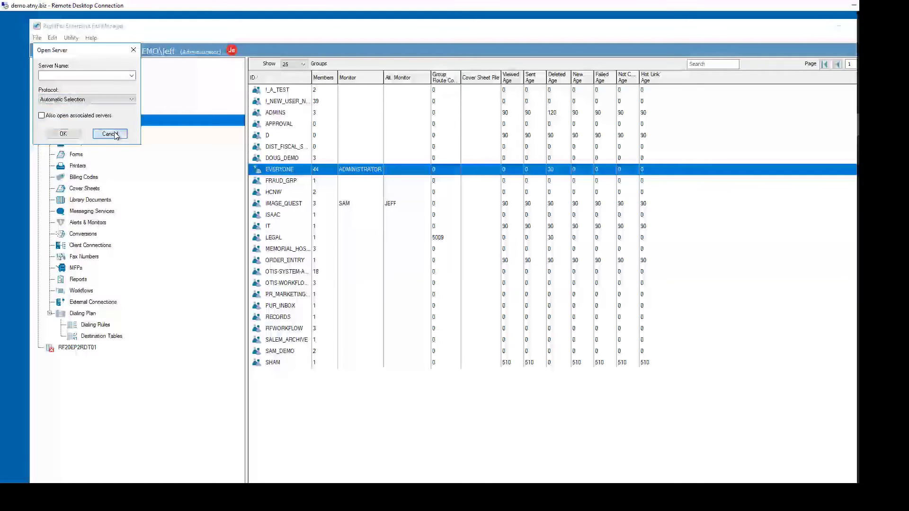
{"action": "left_click", "coordinate": [115, 136]}
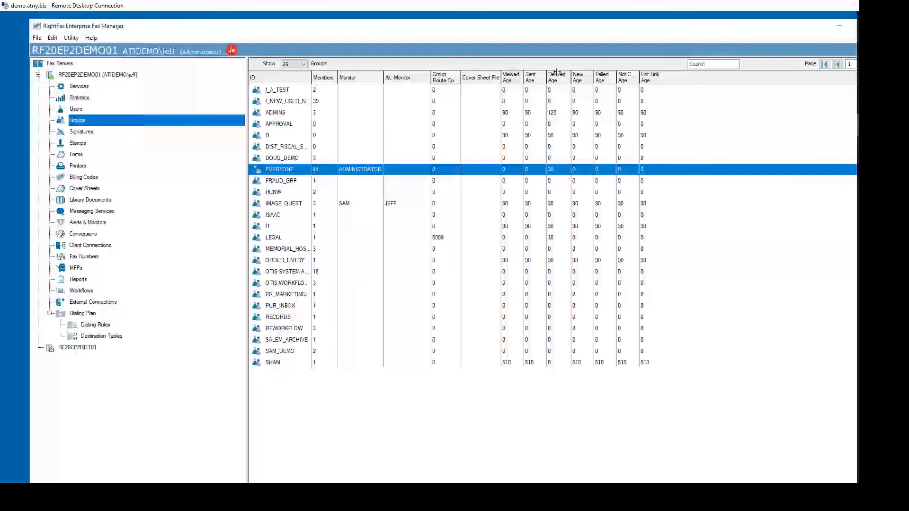
View the fax server's Users list to see the Unprotected column, then close Fax Manager
{"action": "left_click", "coordinate": [76, 111]}
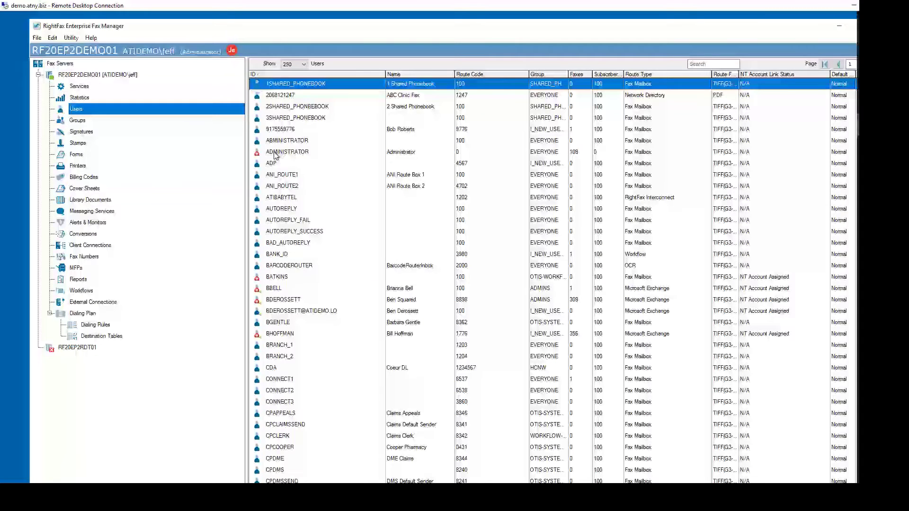
{"action": "left_click_drag", "start_coordinate": [392, 26], "coordinate": [332, 26]}
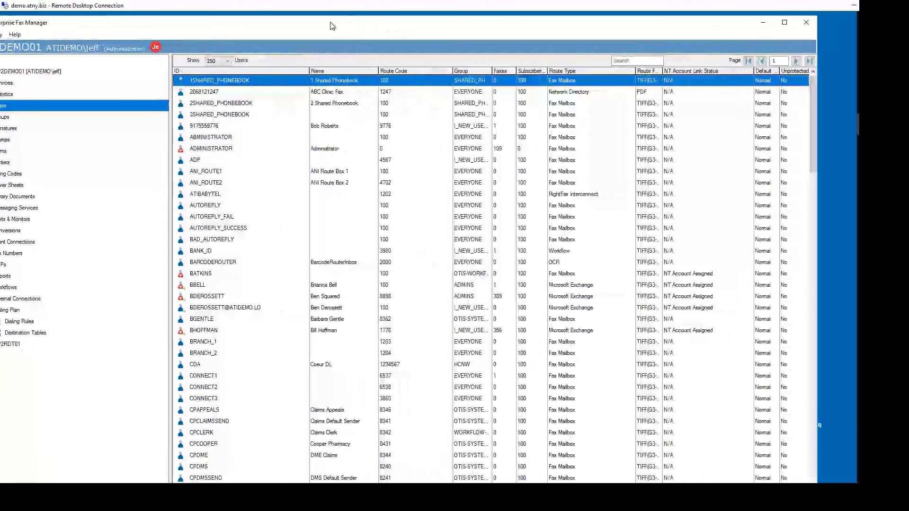
{"action": "left_click", "coordinate": [804, 22]}
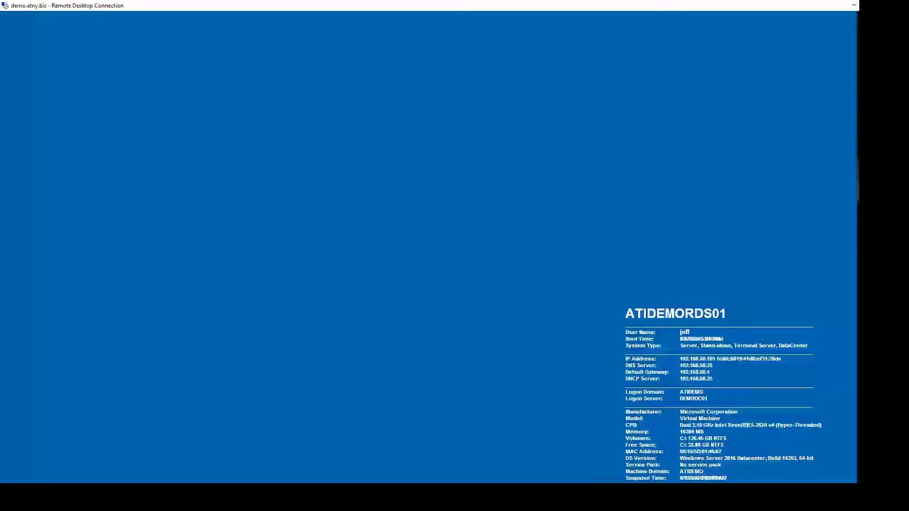
Reopen Enterprise Fax Manager and open the RightFax Server Module configuration
{"action": "mouse_move", "coordinate": [881, 147]}
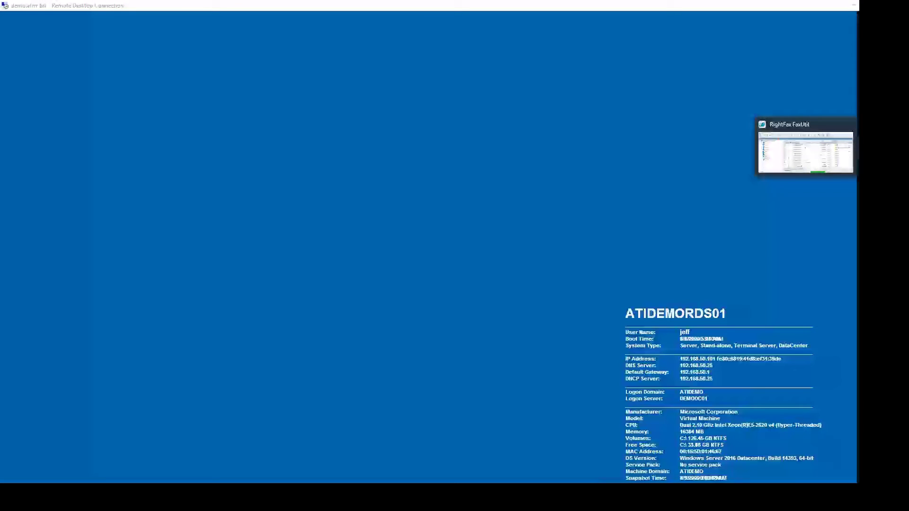
{"action": "left_click", "coordinate": [880, 146]}
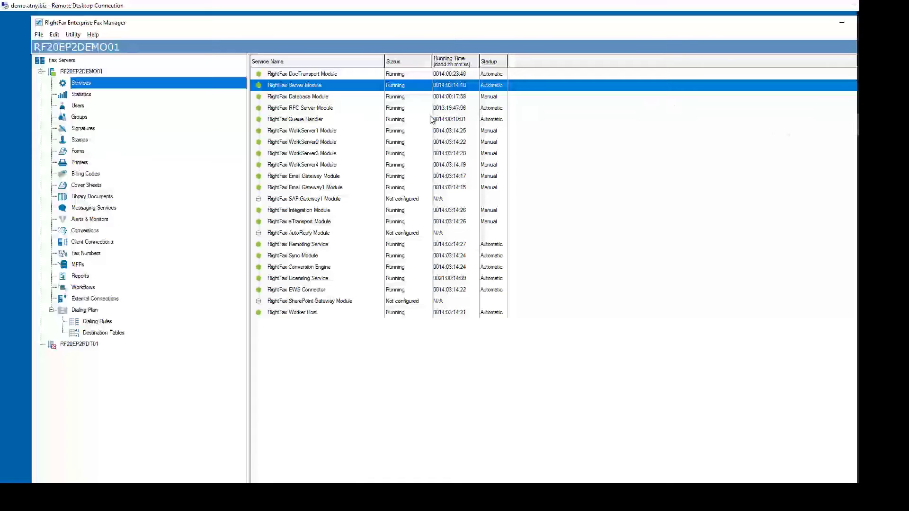
{"action": "double_click", "coordinate": [304, 88]}
Dismiss the database error and view the Admin Messages alert texts in Server Configuration
{"action": "left_click", "coordinate": [349, 311]}
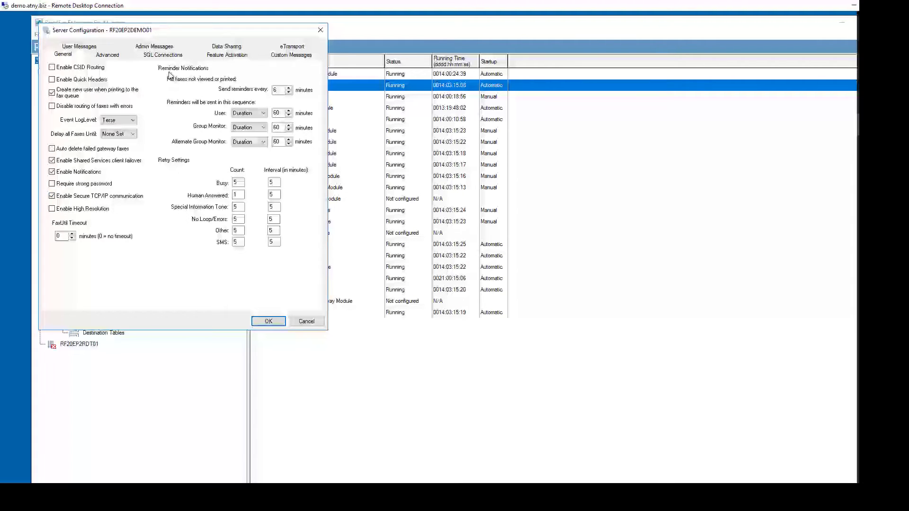
{"action": "left_click", "coordinate": [167, 48]}
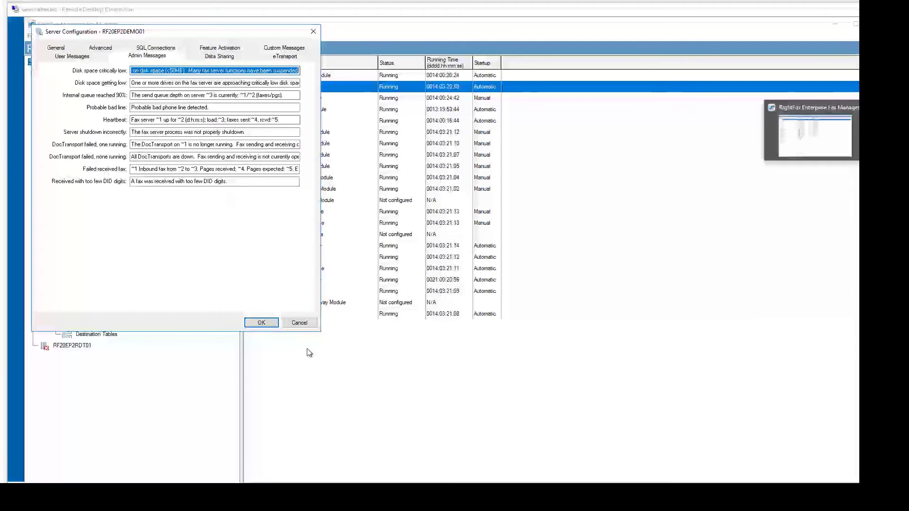
Review the Email Gateway Module's Time of Day, Gateway 1 General and POP3 settings, cancelling unchanged
{"action": "left_click", "coordinate": [299, 323]}
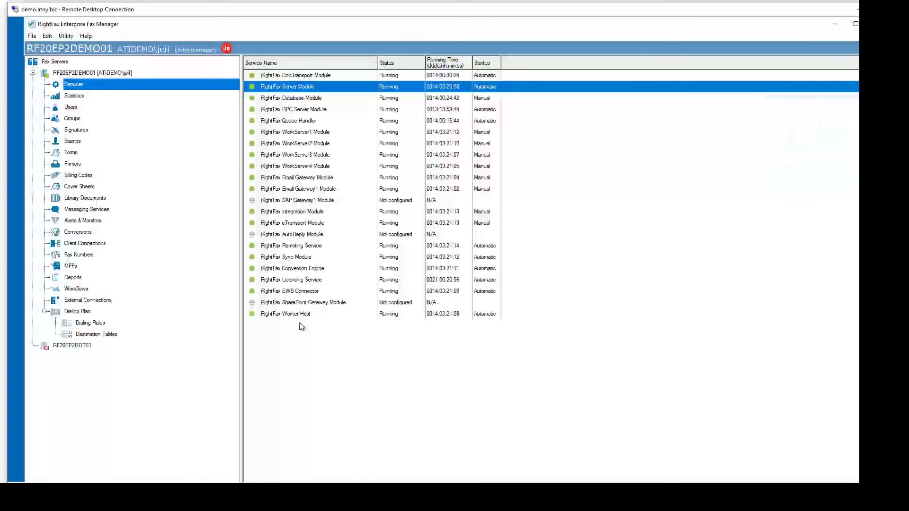
{"action": "left_click", "coordinate": [290, 180]}
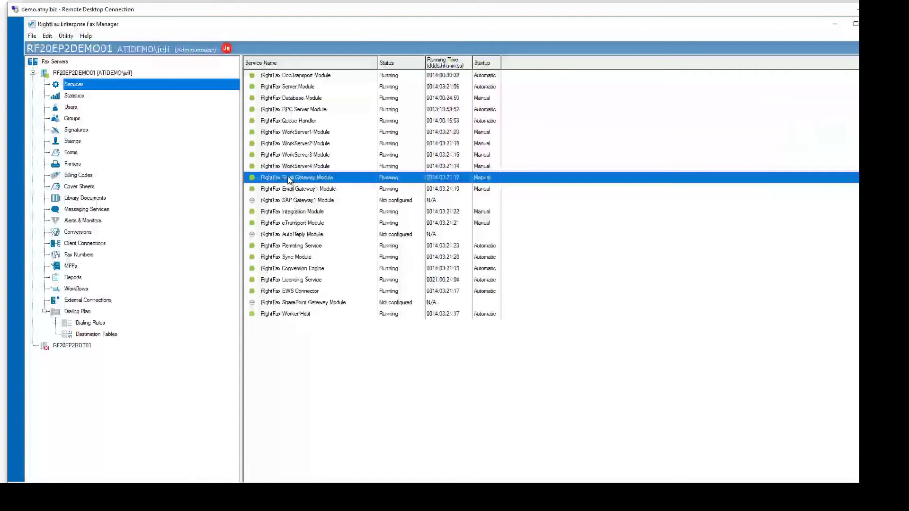
{"action": "double_click", "coordinate": [290, 180]}
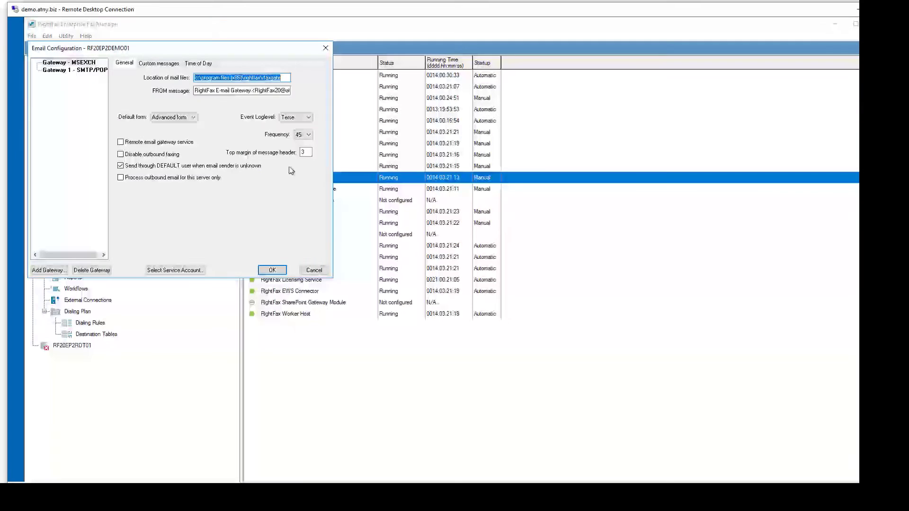
{"action": "left_click", "coordinate": [206, 64]}
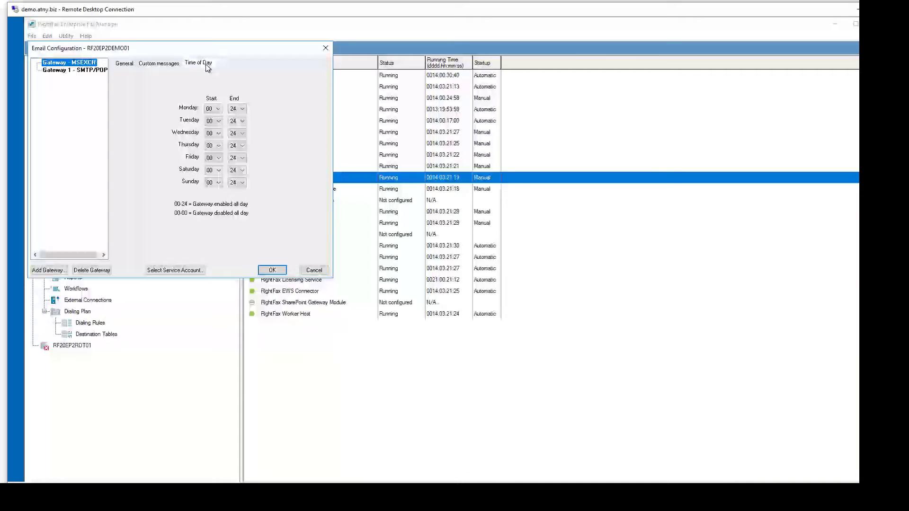
{"action": "left_click", "coordinate": [78, 71]}
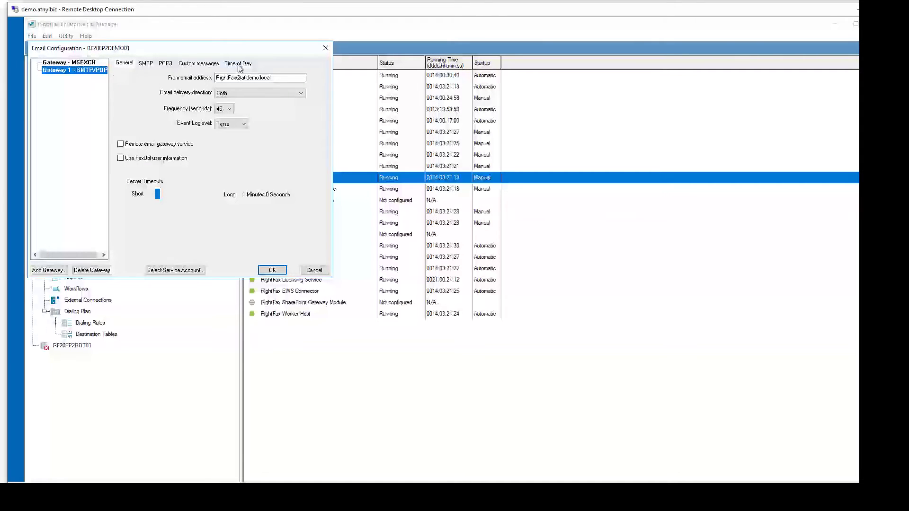
{"action": "left_click", "coordinate": [167, 64]}
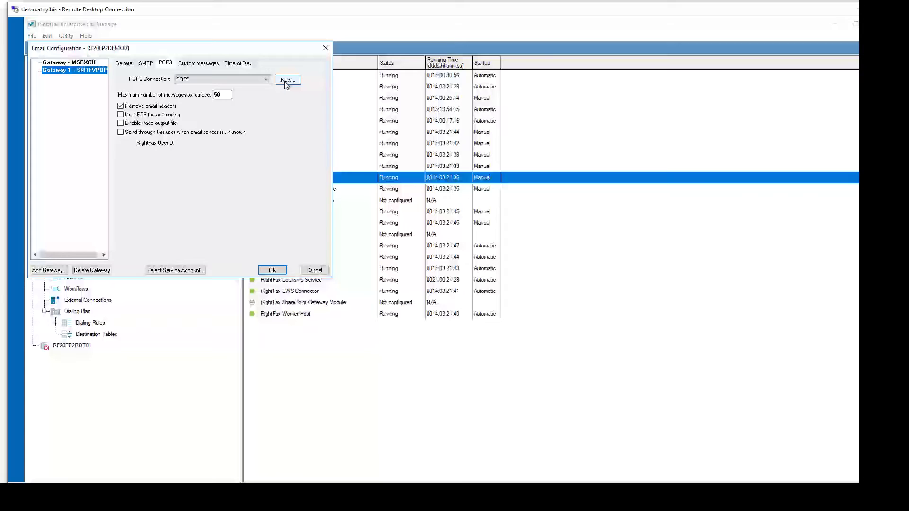
{"action": "left_click", "coordinate": [314, 272]}
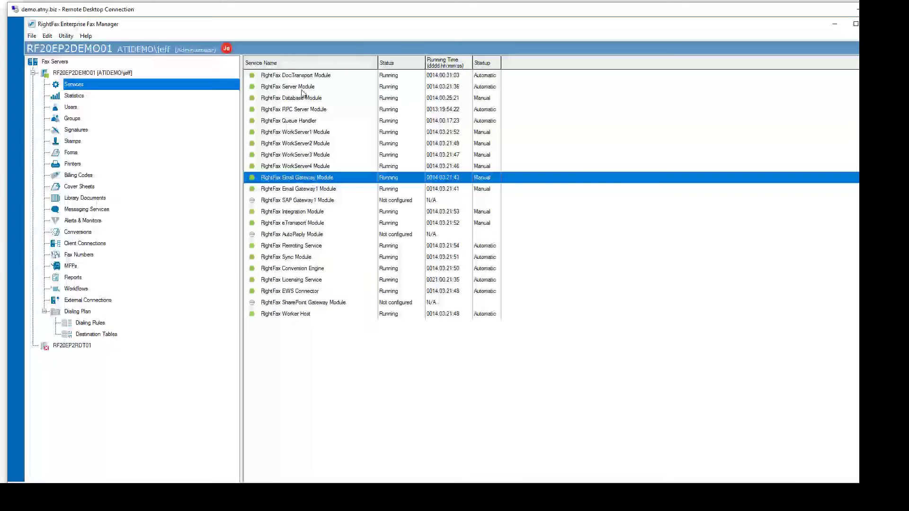
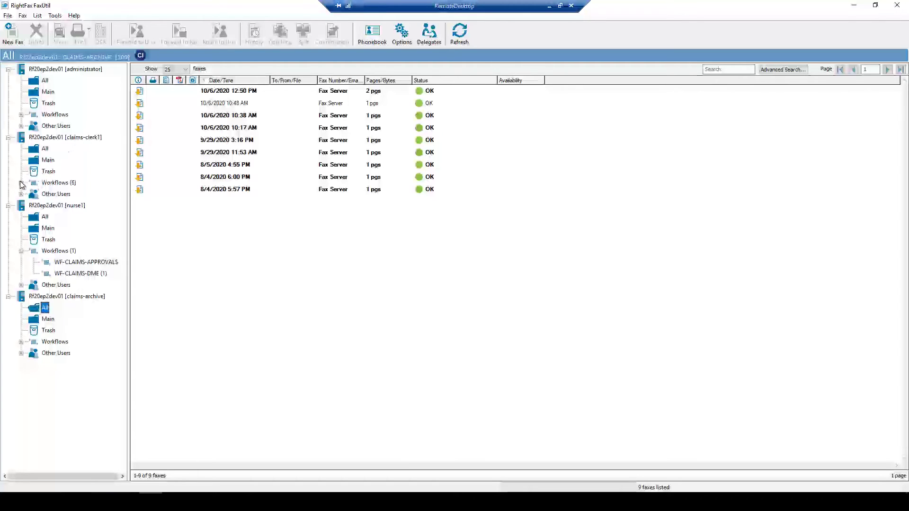
Open claims-clerk1's WF-CLAIMS-DME queue and widen its first metadata column to show Patient Name
{"action": "left_click", "coordinate": [20, 183]}
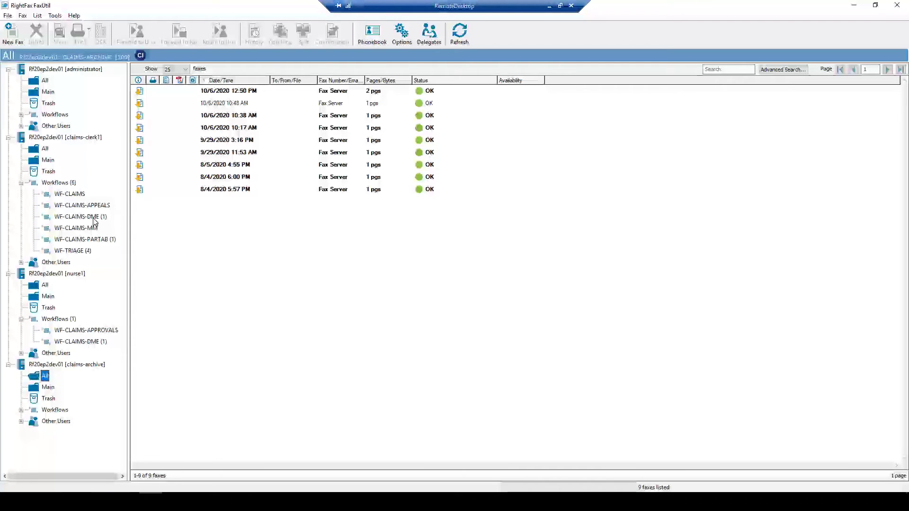
{"action": "left_click", "coordinate": [93, 217]}
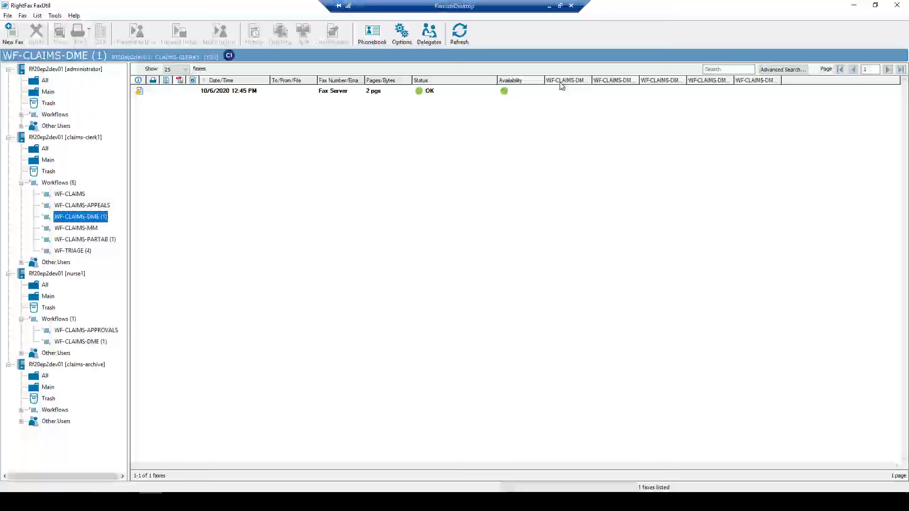
{"action": "left_click_drag", "start_coordinate": [591, 82], "coordinate": [709, 82]}
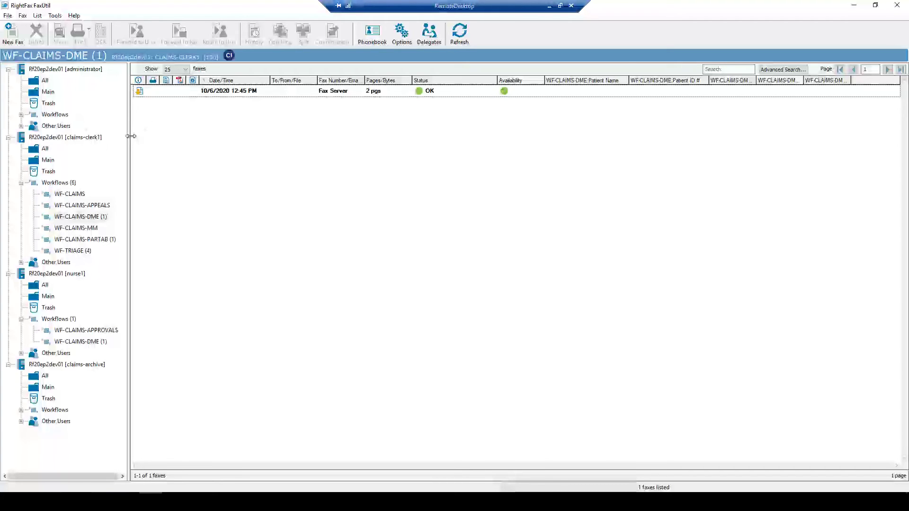
From the administrator's All folder, start a new fax to 4002 named Claims DME
{"action": "left_click", "coordinate": [37, 84]}
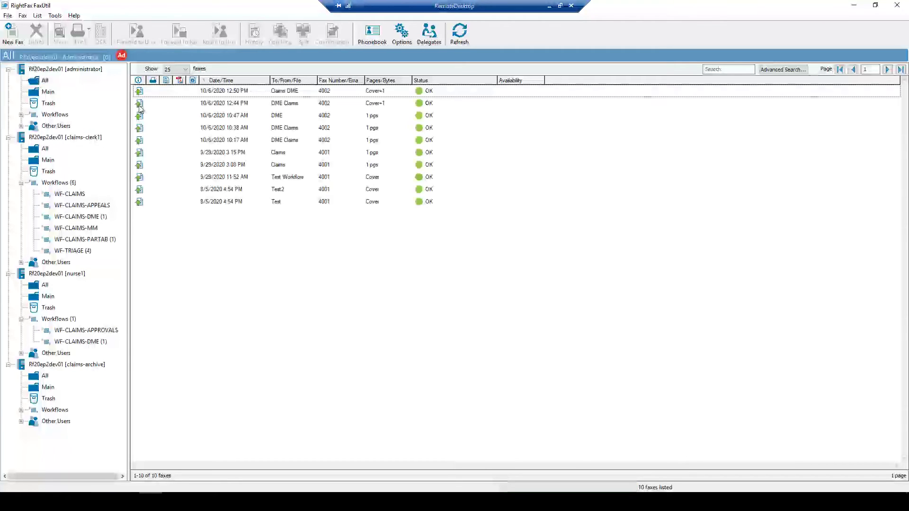
{"action": "left_click", "coordinate": [9, 38]}
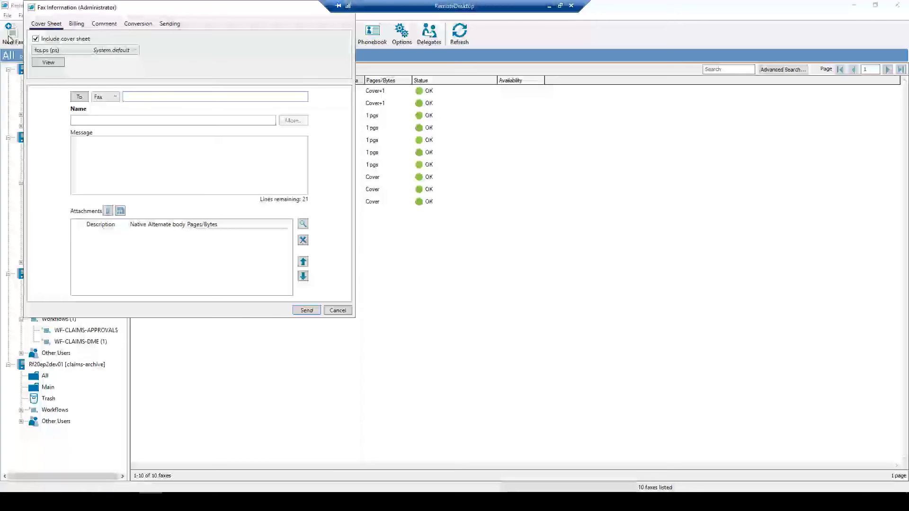
{"action": "type", "text": "4002"}
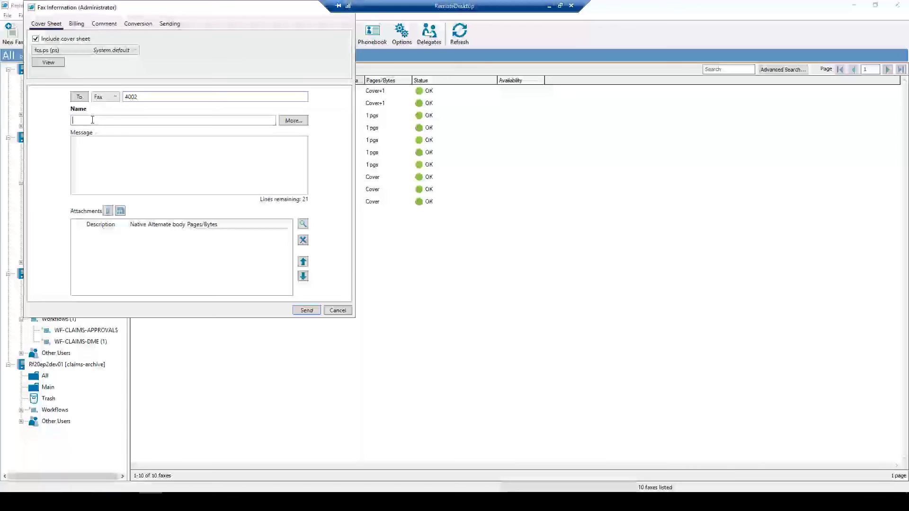
{"action": "type", "text": "Claims DME"}
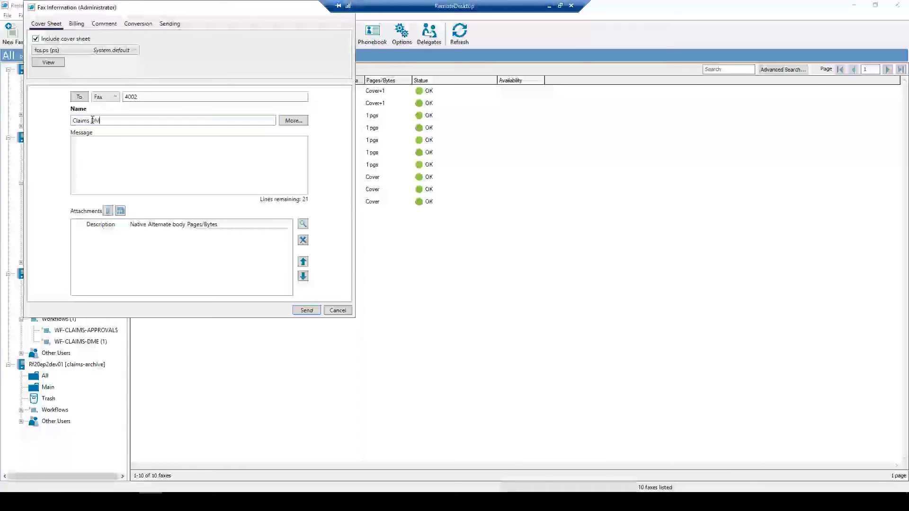
Attach the DME_Claim_Example file and send the fax
{"action": "left_click", "coordinate": [109, 212]}
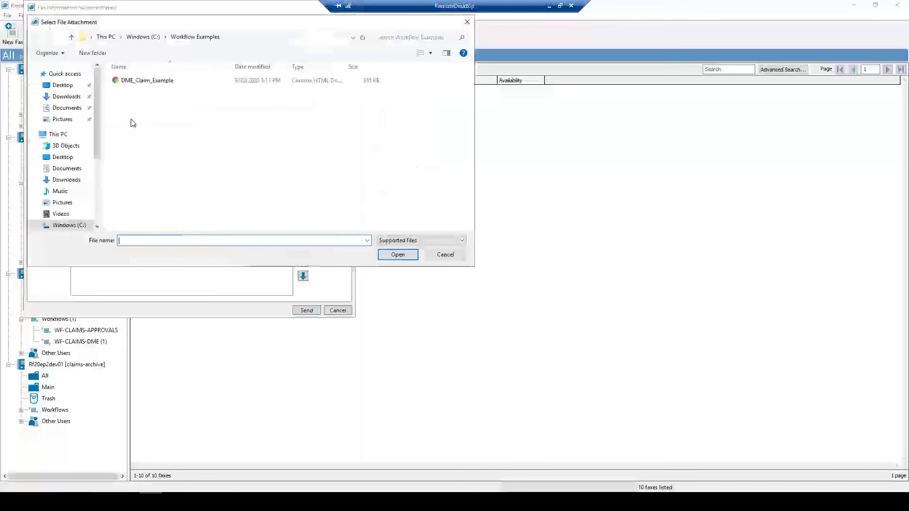
{"action": "left_click", "coordinate": [131, 84]}
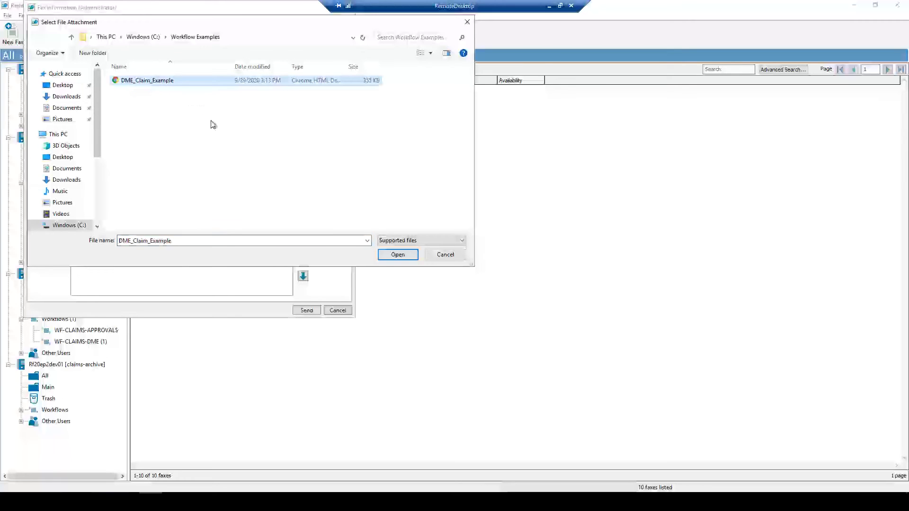
{"action": "left_click", "coordinate": [387, 255]}
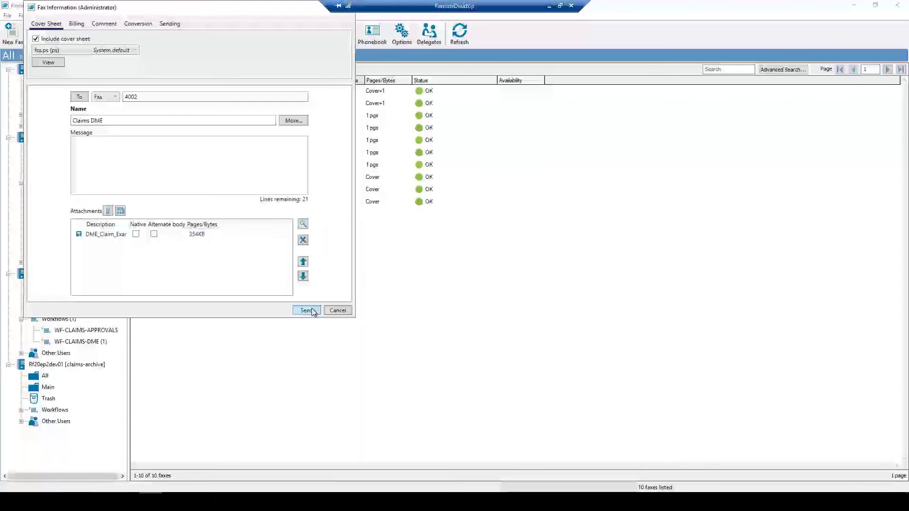
{"action": "left_click", "coordinate": [307, 311]}
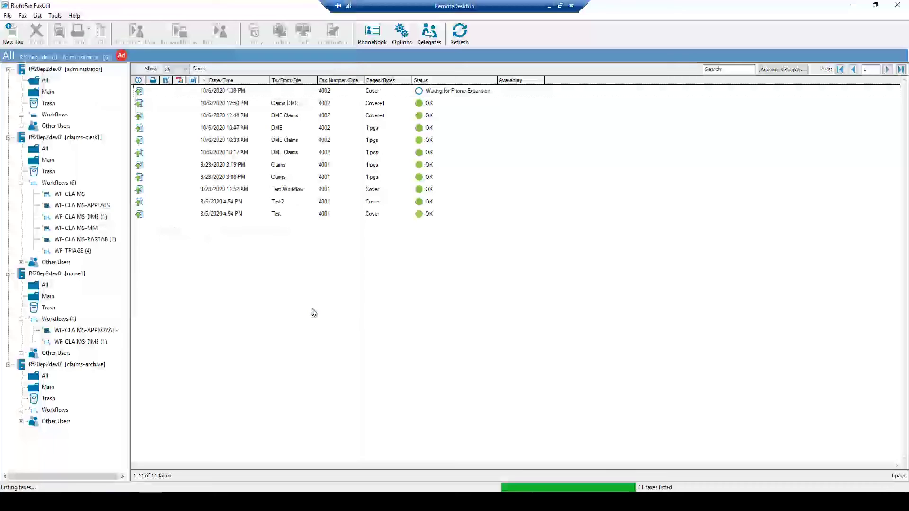
Refresh until the Claims DME fax shows OK, then view claims-clerk1's WF-CLAIMS-DME queue
{"action": "left_click", "coordinate": [462, 38]}
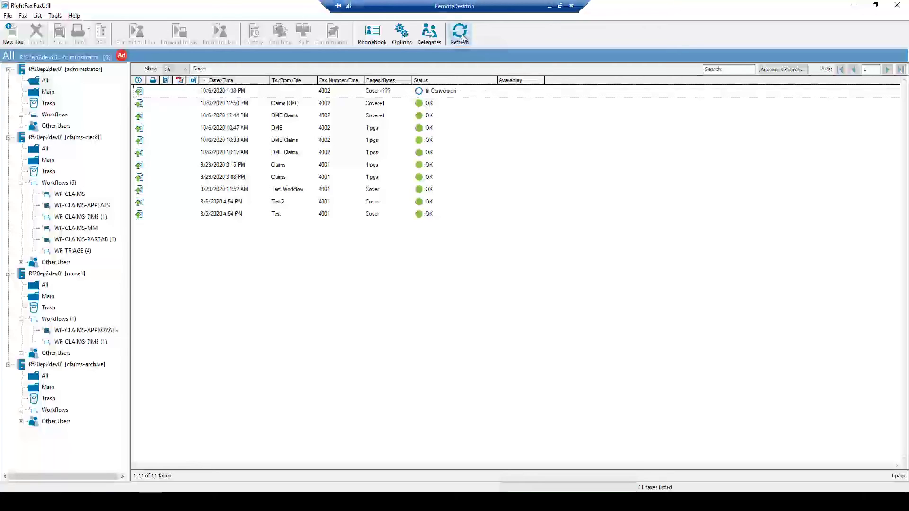
{"action": "left_click", "coordinate": [461, 38]}
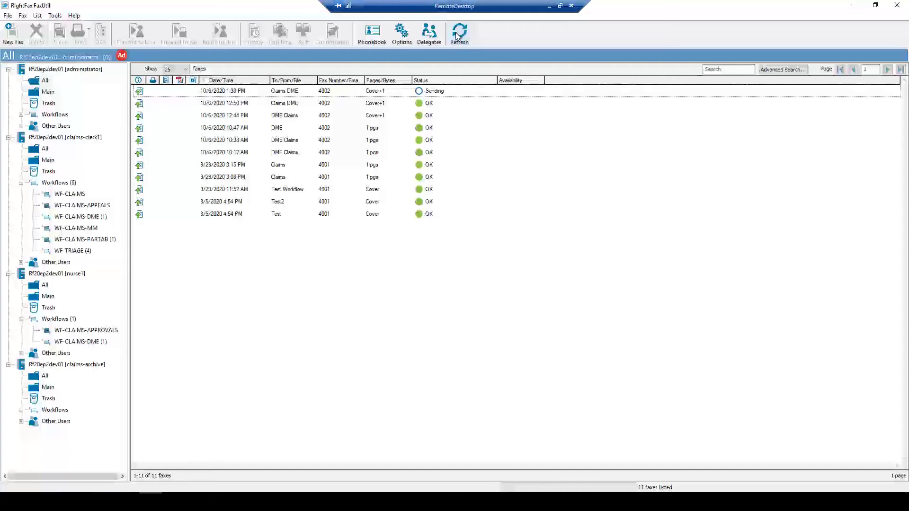
{"action": "left_click", "coordinate": [457, 37]}
{"action": "left_click", "coordinate": [76, 218]}
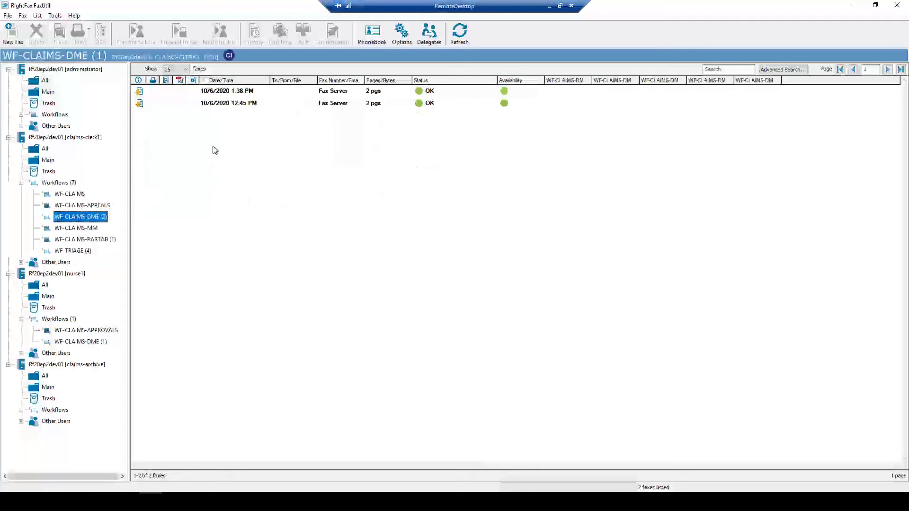
Open the 1:38 PM fax in a maximized Viewer, showing page 2 at 150% zoom
{"action": "left_click", "coordinate": [218, 92]}
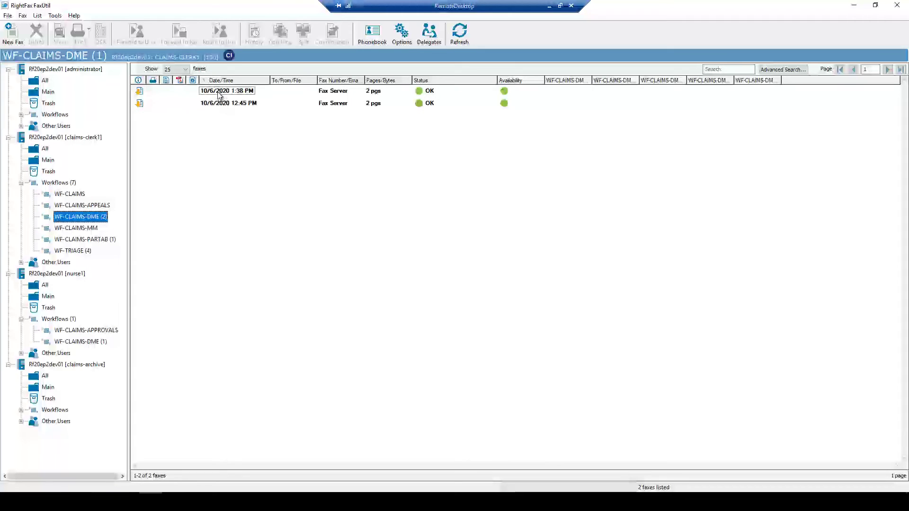
{"action": "double_click", "coordinate": [218, 93]}
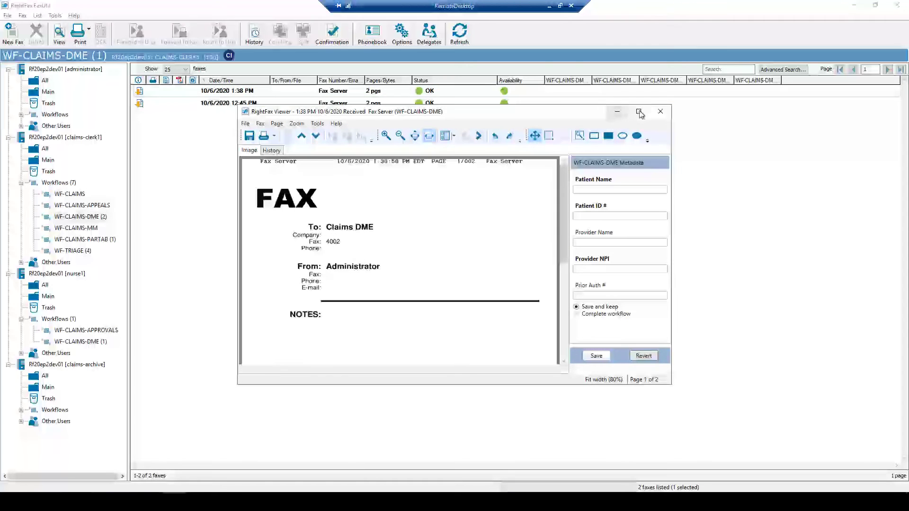
{"action": "left_click", "coordinate": [638, 111]}
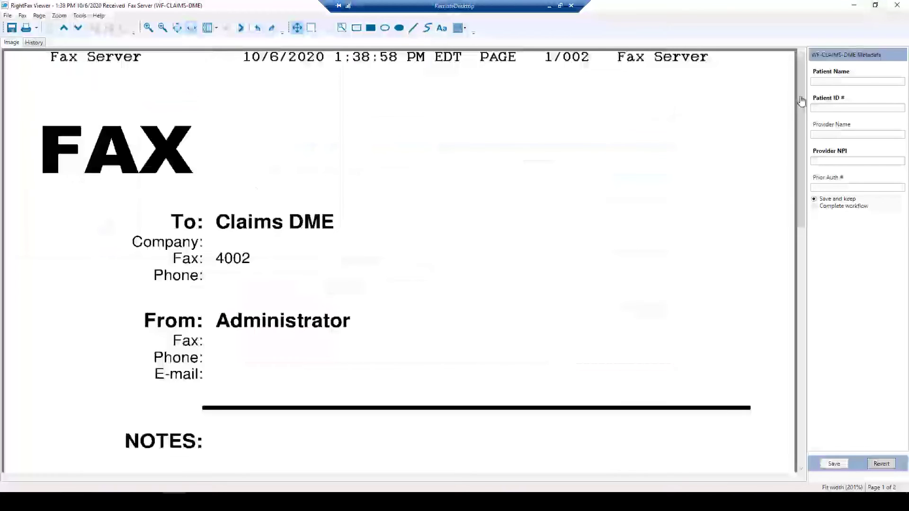
{"action": "left_click", "coordinate": [242, 28]}
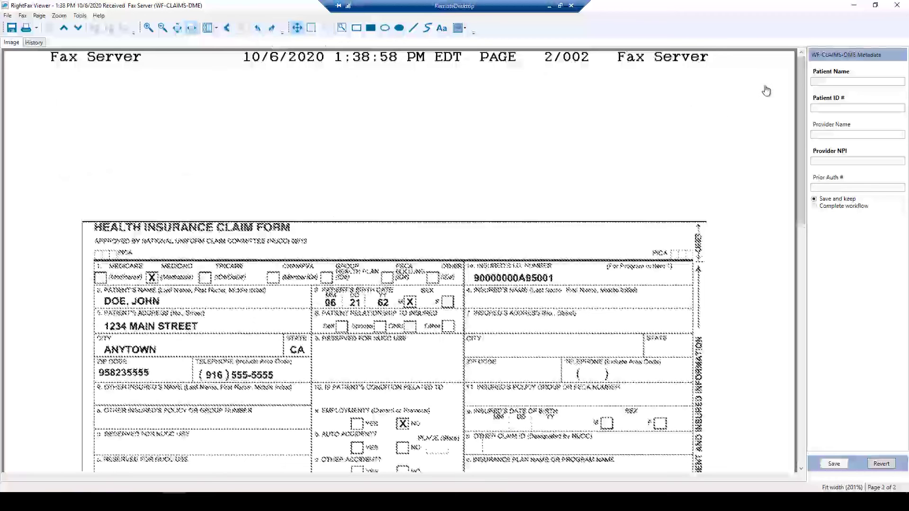
{"action": "left_click", "coordinate": [163, 29]}
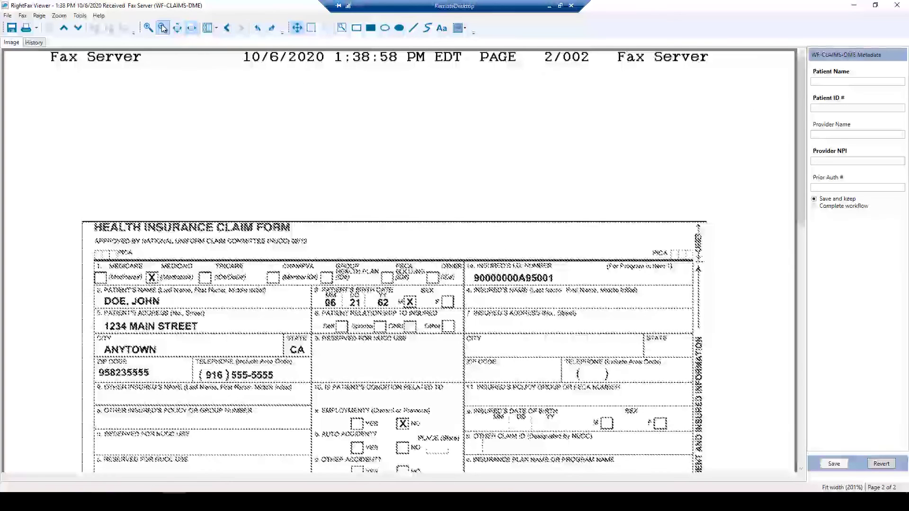
{"action": "left_click", "coordinate": [163, 29]}
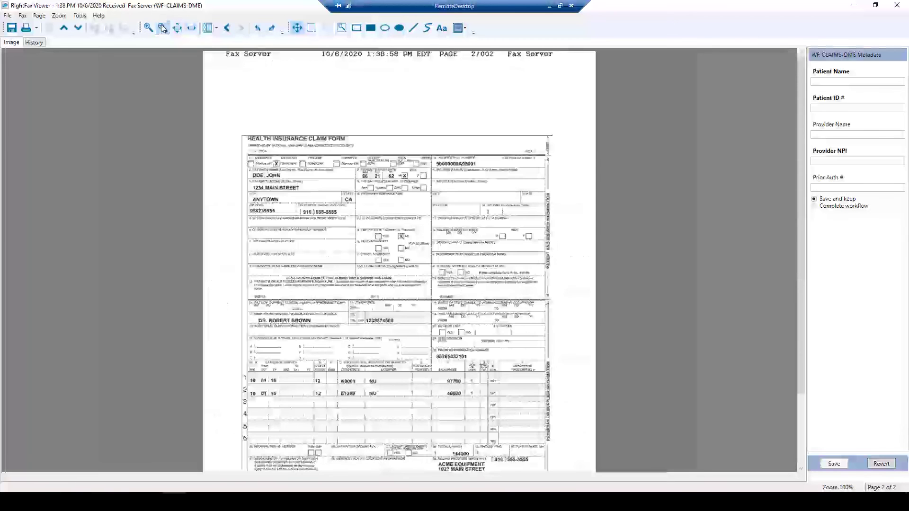
{"action": "left_click", "coordinate": [148, 28]}
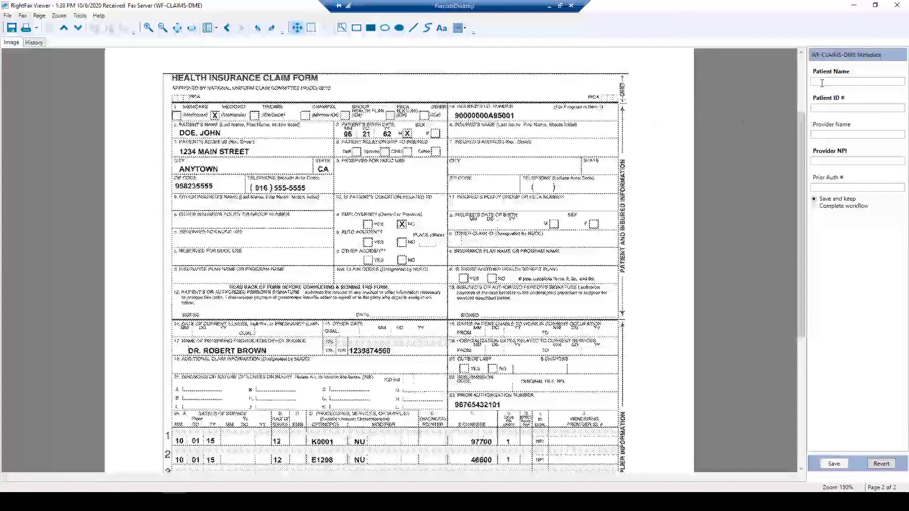
Fill in the Patient Name and Patient ID # fields with the patient's details
{"action": "left_click", "coordinate": [812, 82]}
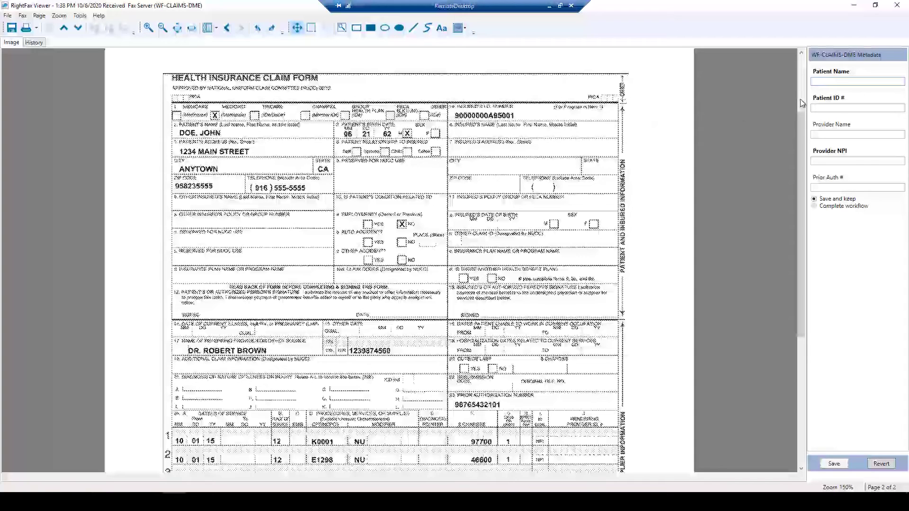
{"action": "type", "text": "John Doe"}
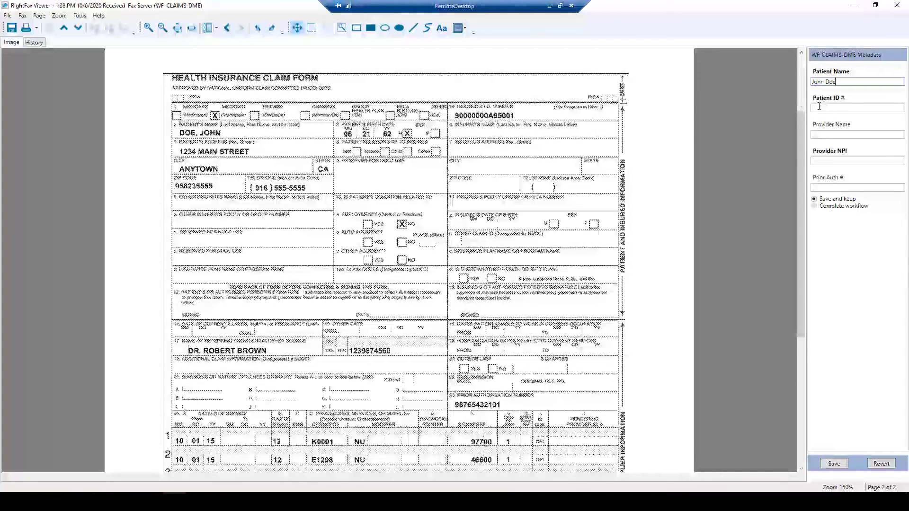
{"action": "left_click", "coordinate": [819, 107]}
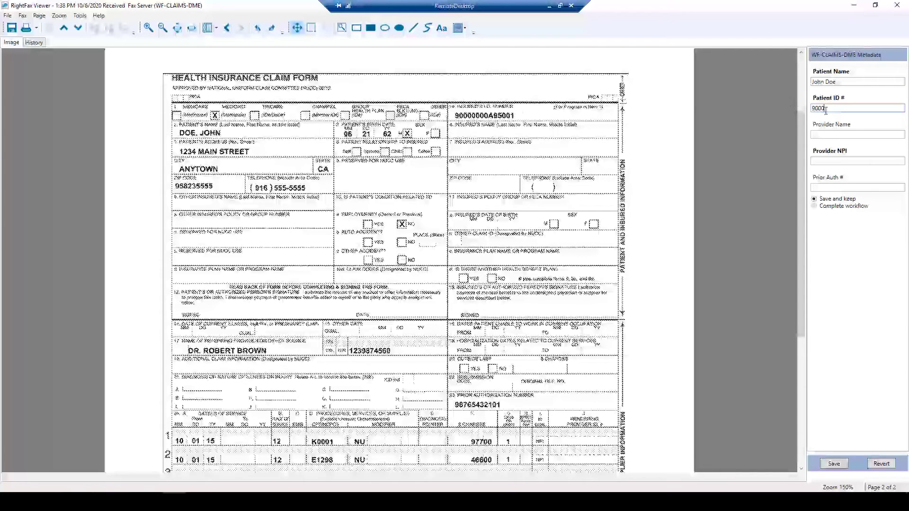
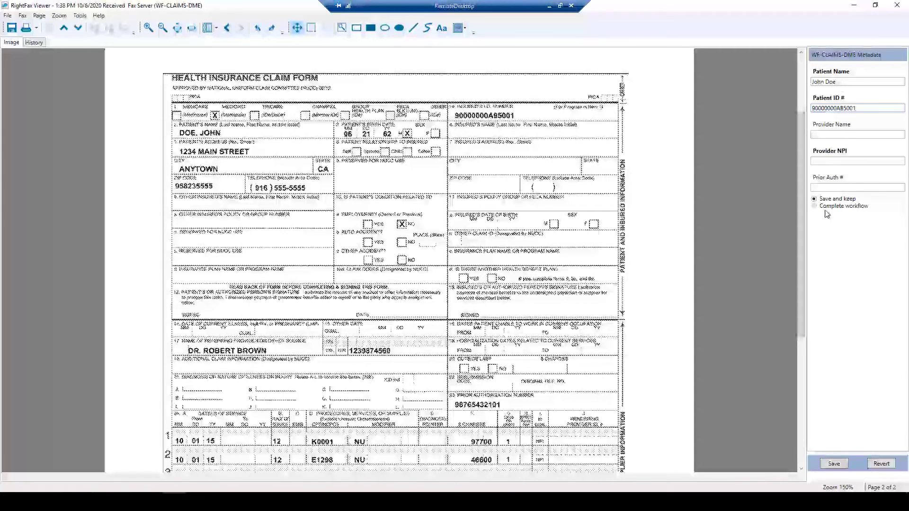
Enter the provider's name and the Provider NPI value
{"action": "left_click", "coordinate": [823, 137]}
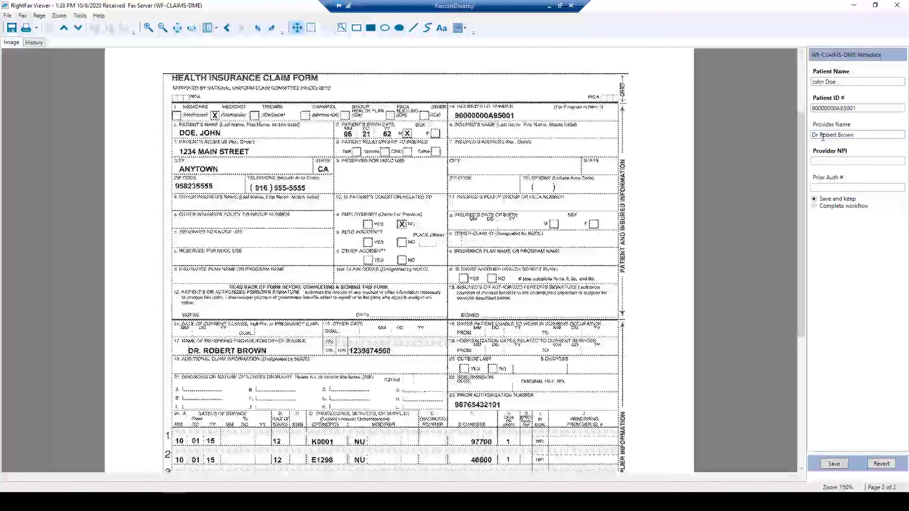
{"action": "left_click", "coordinate": [811, 161]}
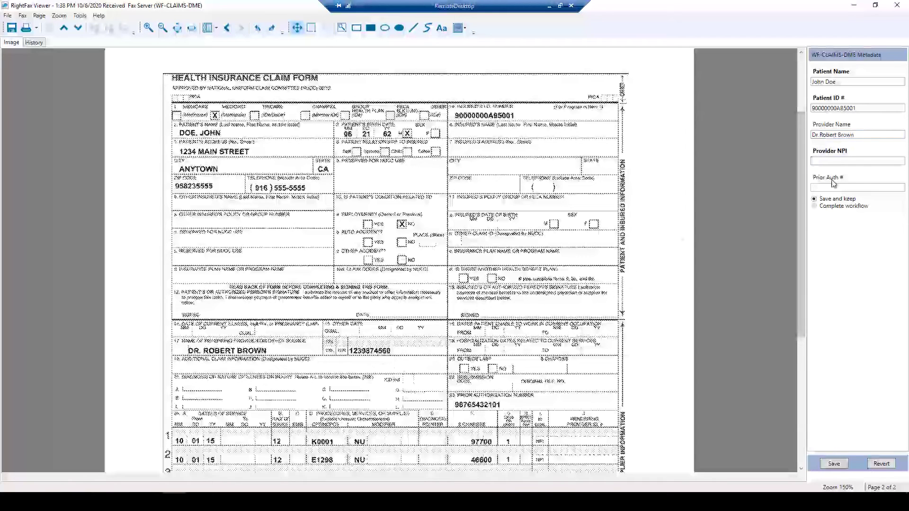
{"action": "left_click", "coordinate": [827, 162]}
{"action": "type", "text": "1239874560"}
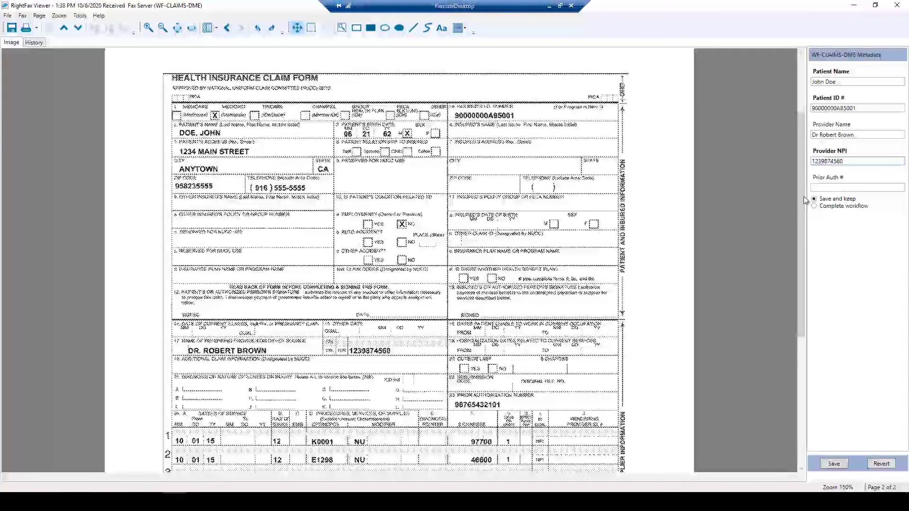
Enter the prior authorization number, select Complete workflow, and save the DME metadata
{"action": "left_click", "coordinate": [818, 187]}
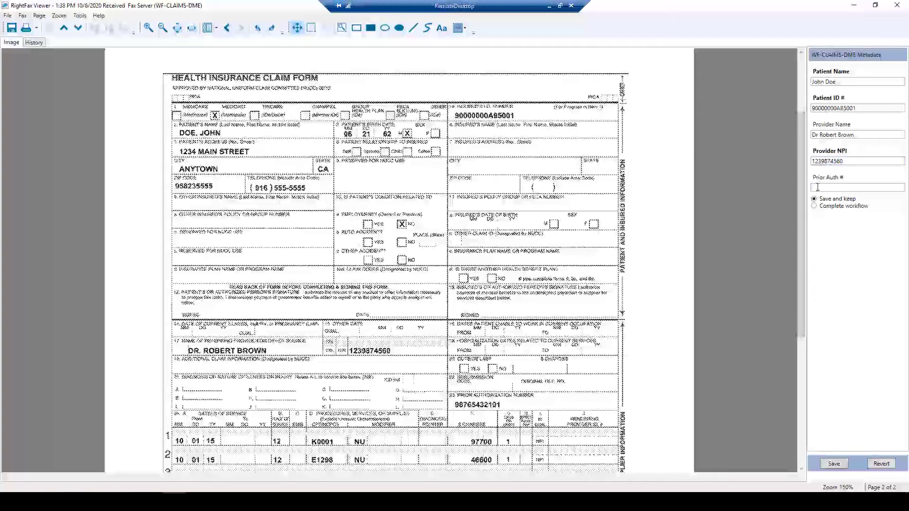
{"action": "scroll", "coordinate": [424, 284], "scroll_direction": "down", "scroll_amount": 1}
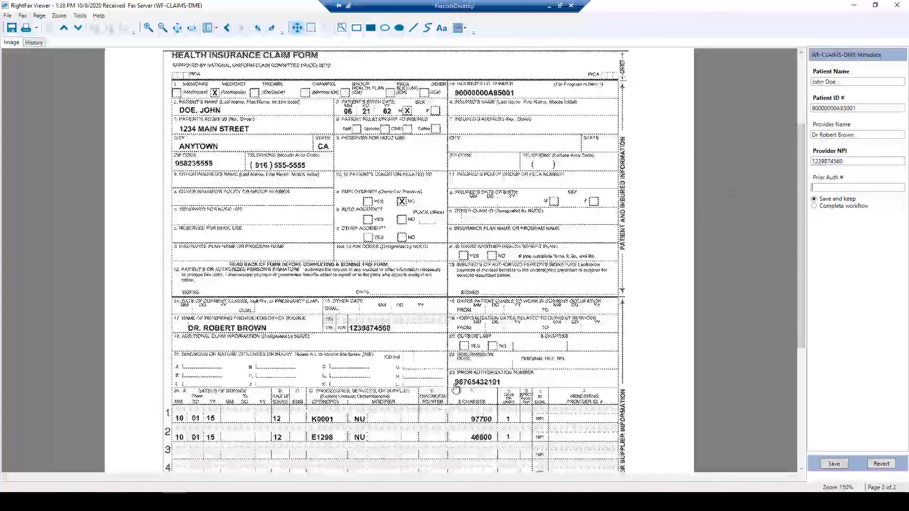
{"action": "left_click", "coordinate": [828, 188]}
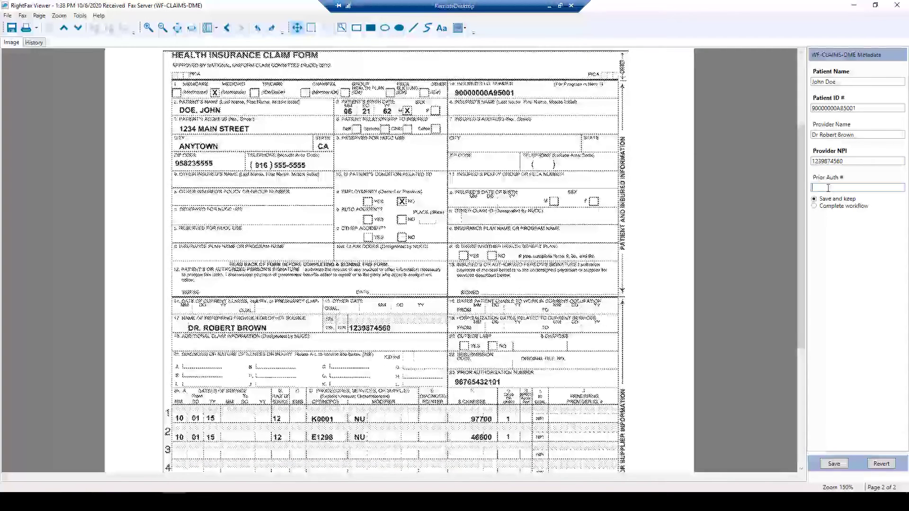
{"action": "type", "text": "98765432101"}
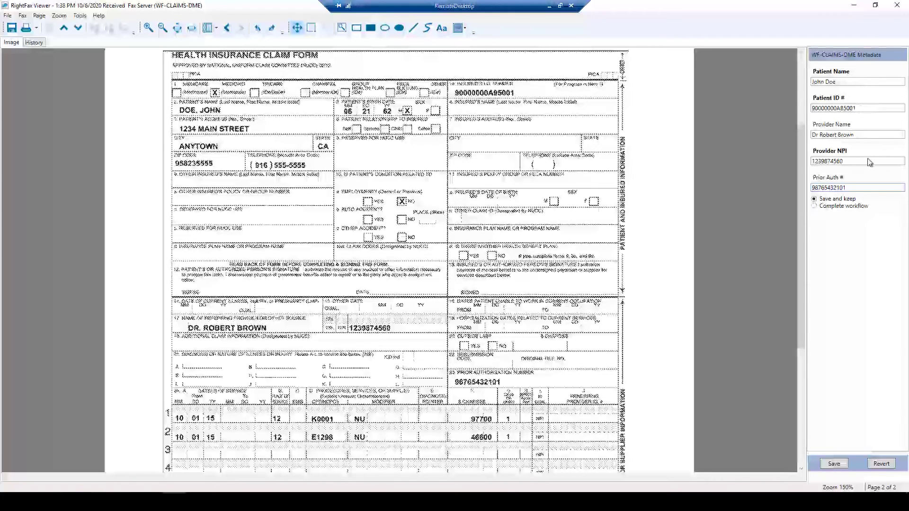
{"action": "left_click", "coordinate": [814, 207]}
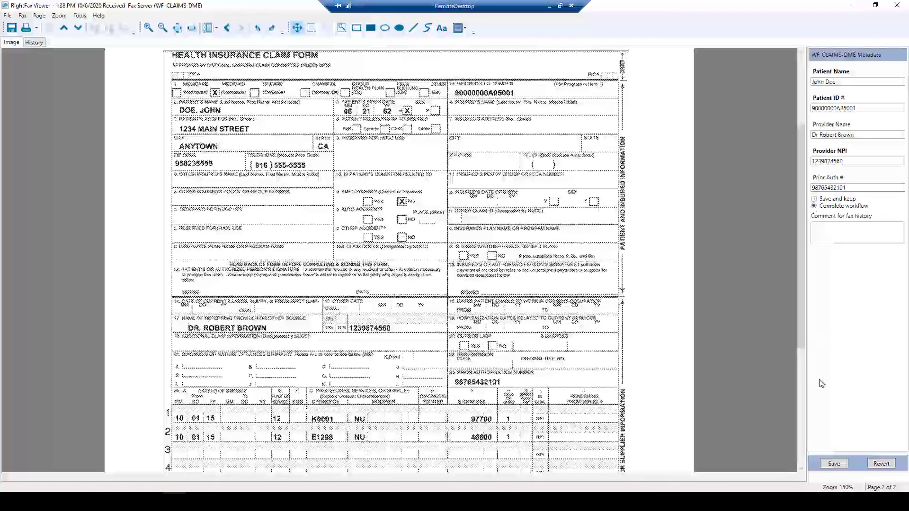
{"action": "left_click", "coordinate": [833, 464]}
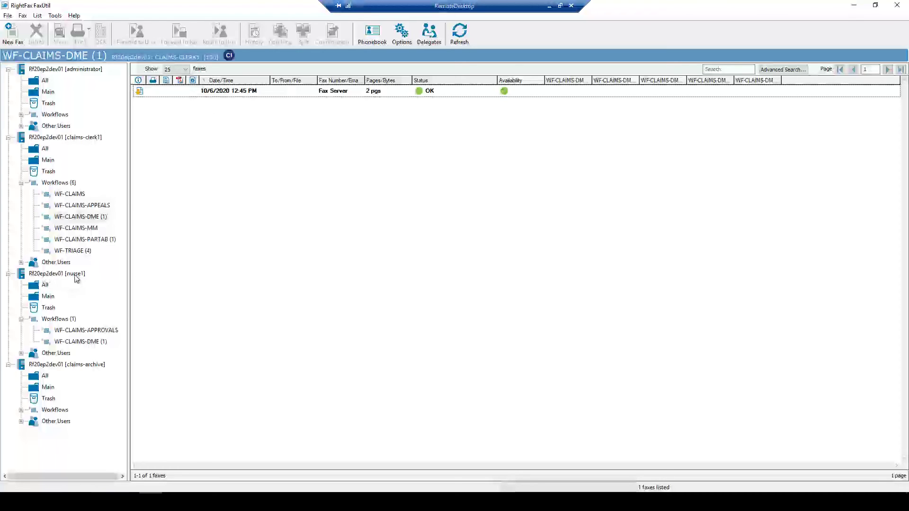
Open the 10/6/2020 1:38 PM fax from nurse1's WF-CLAIMS-APPROVALS queue in the viewer
{"action": "left_click", "coordinate": [79, 331]}
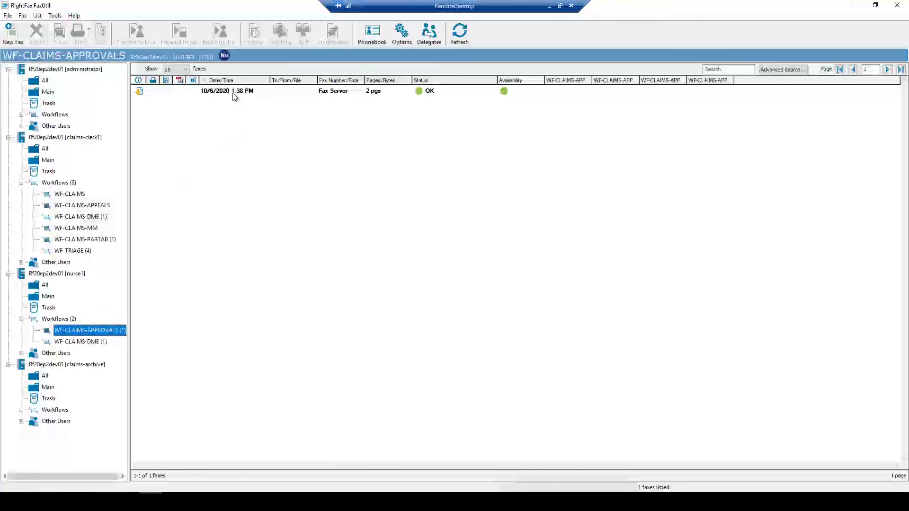
{"action": "left_click", "coordinate": [233, 94]}
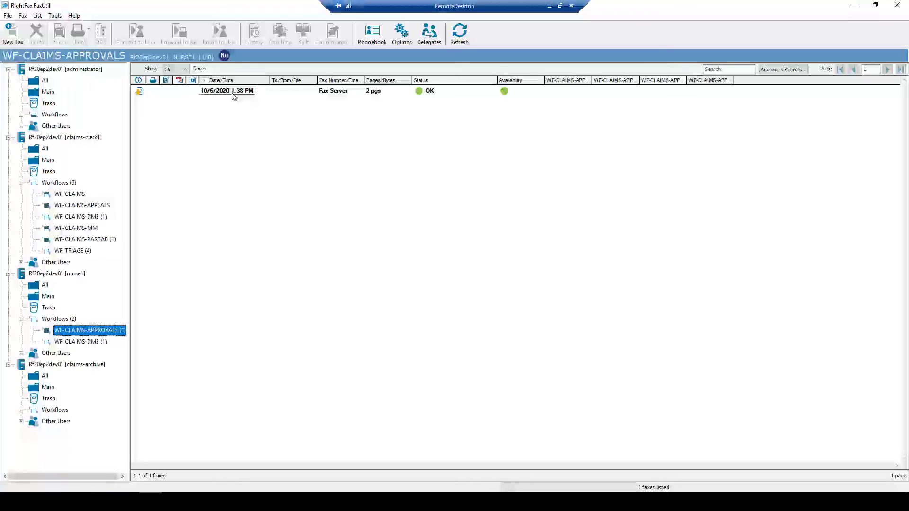
{"action": "double_click", "coordinate": [233, 93]}
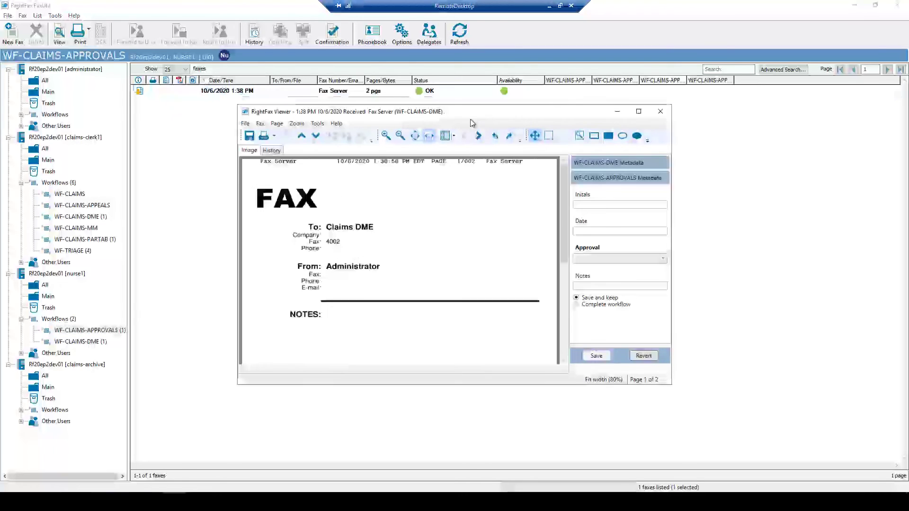
Maximize the viewer, review the DME metadata and page-2 claim form, and expand the approvals metadata
{"action": "left_click", "coordinate": [639, 111]}
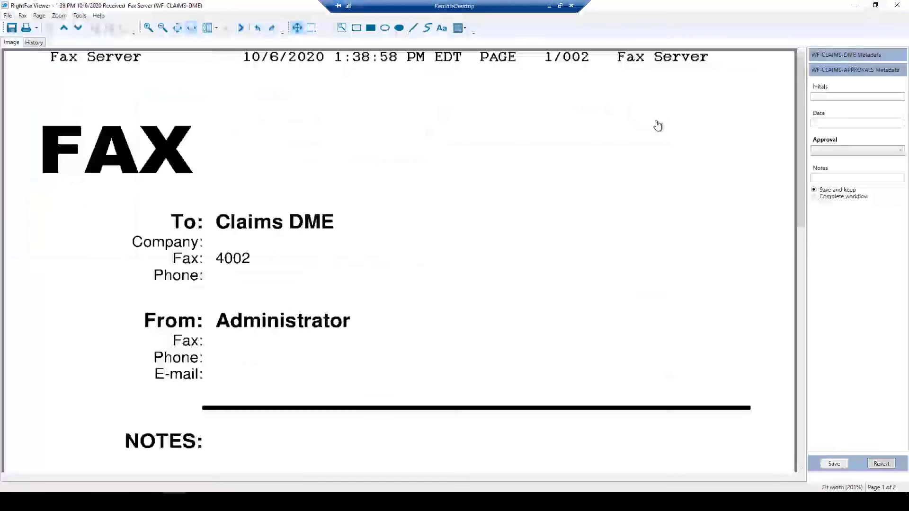
{"action": "left_click", "coordinate": [826, 56]}
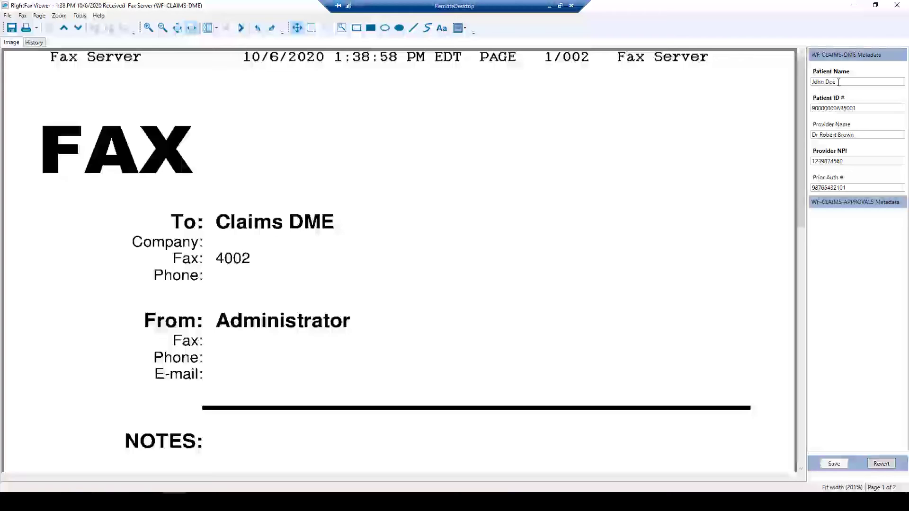
{"action": "left_click", "coordinate": [241, 28]}
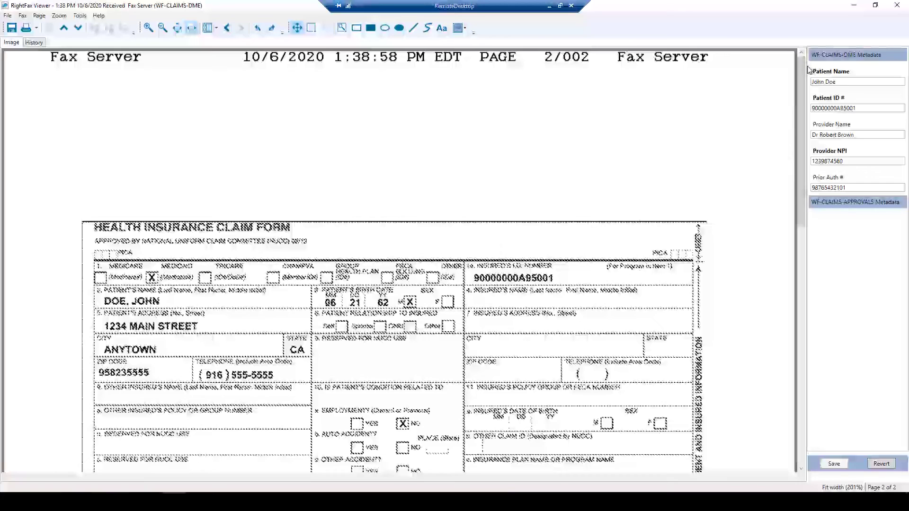
{"action": "left_click_drag", "start_coordinate": [799, 66], "coordinate": [800, 178]}
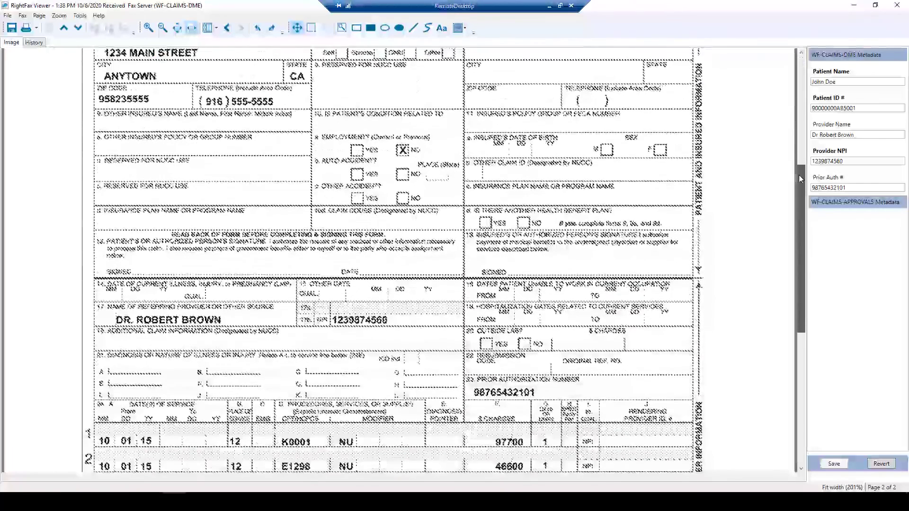
{"action": "left_click", "coordinate": [829, 203]}
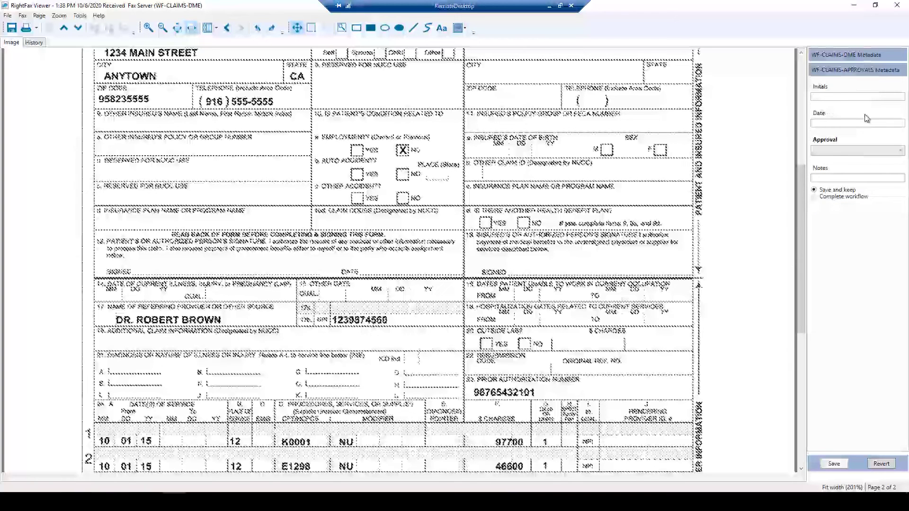
Enter the reviewer's initials and date 10/06/2020, choose Approved, complete the workflow and save
{"action": "left_click", "coordinate": [825, 97]}
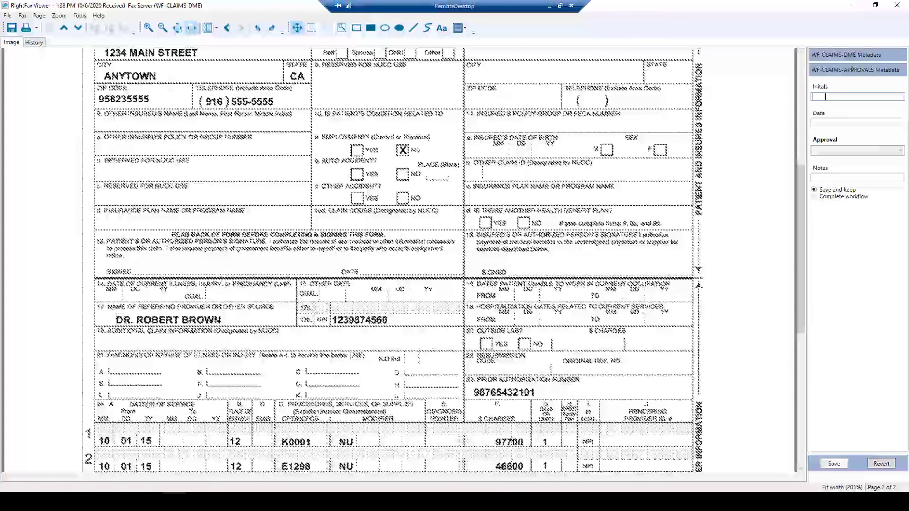
{"action": "type", "text": "JK"}
{"action": "left_click", "coordinate": [817, 123]}
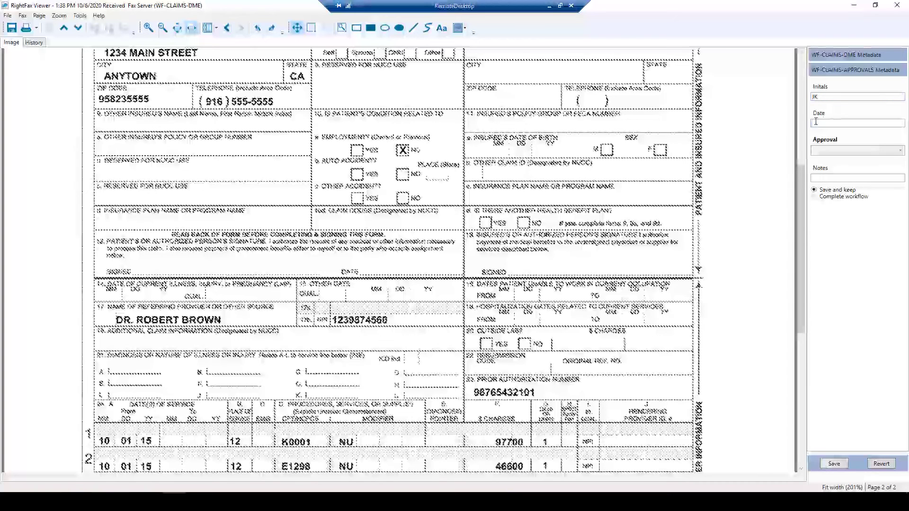
{"action": "type", "text": "10"}
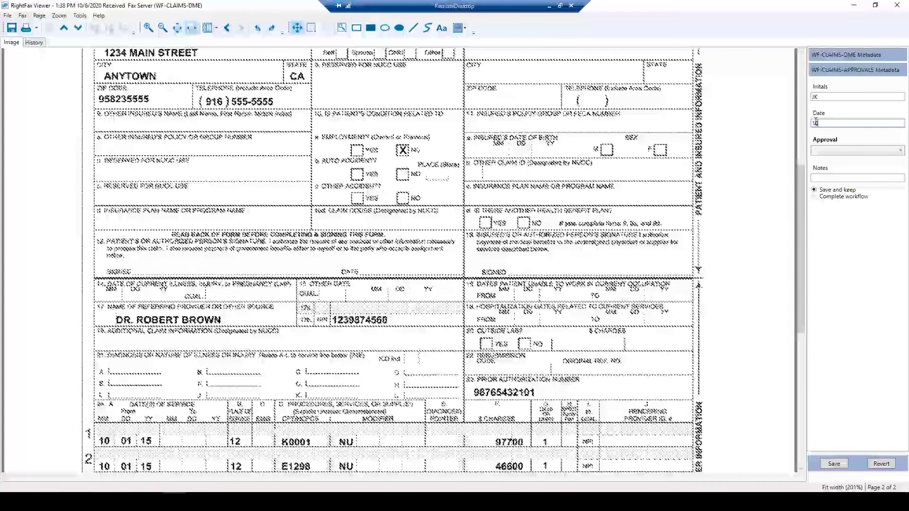
{"action": "type", "text": "/06/2020"}
{"action": "left_click", "coordinate": [900, 152]}
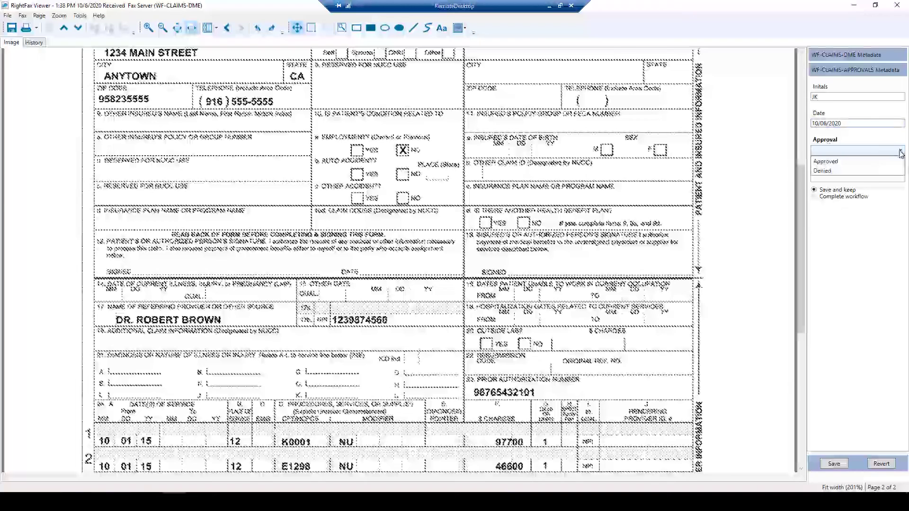
{"action": "left_click", "coordinate": [823, 162]}
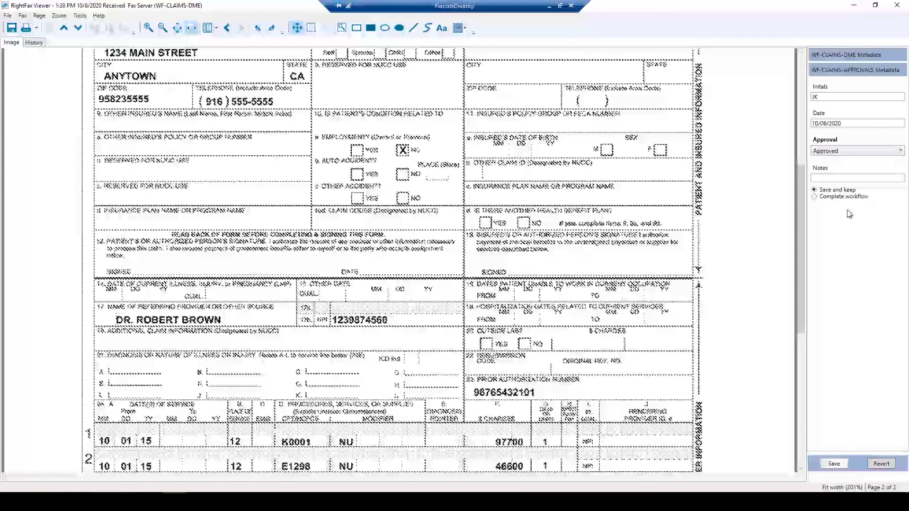
{"action": "left_click", "coordinate": [814, 196]}
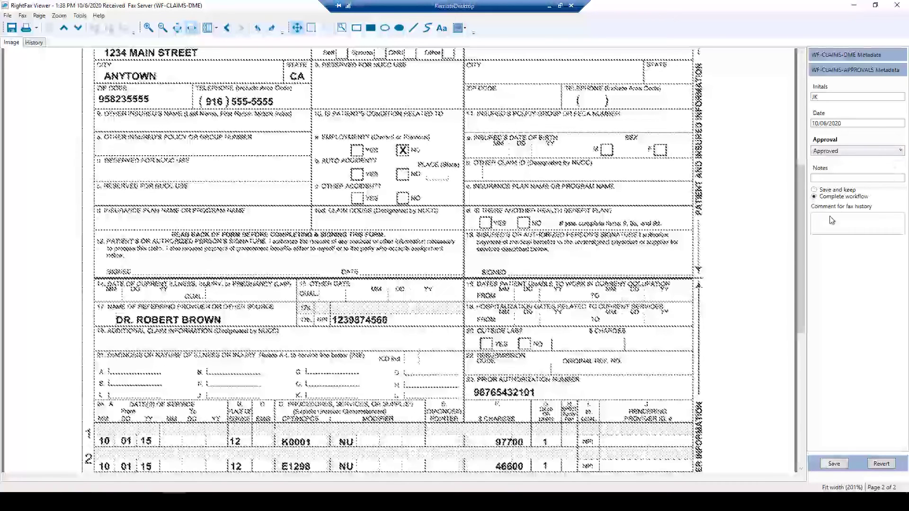
{"action": "left_click", "coordinate": [834, 464]}
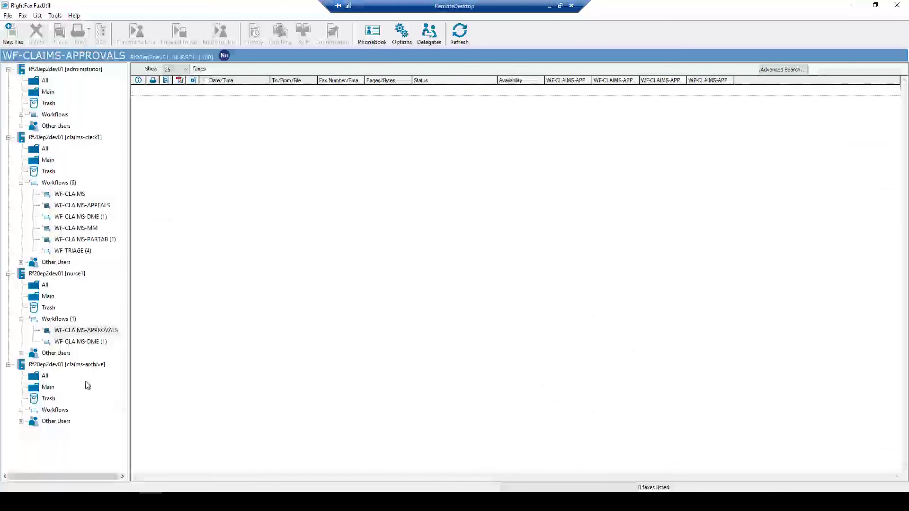
Check page 2 of the archived 1:38 PM fax in claims-archive's All folder, then switch to C:\xmlgen
{"action": "left_click", "coordinate": [35, 378]}
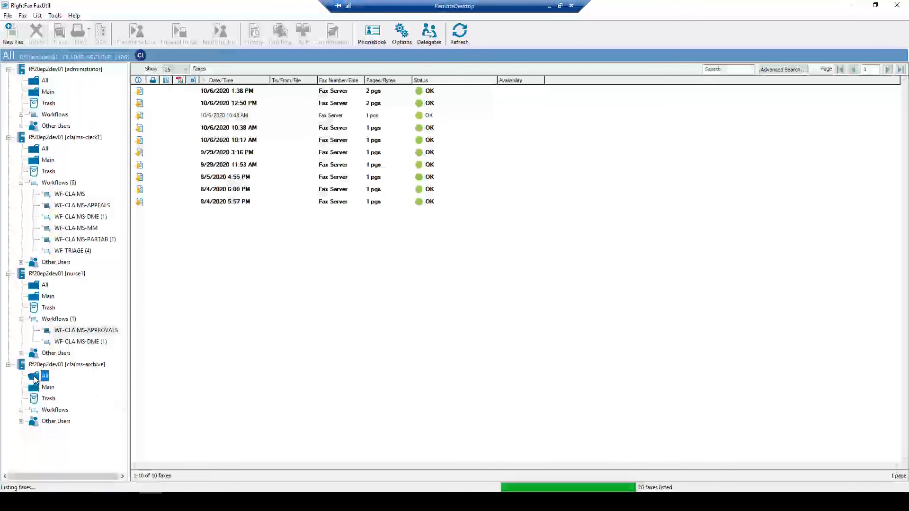
{"action": "left_click", "coordinate": [237, 91]}
{"action": "double_click", "coordinate": [237, 91]}
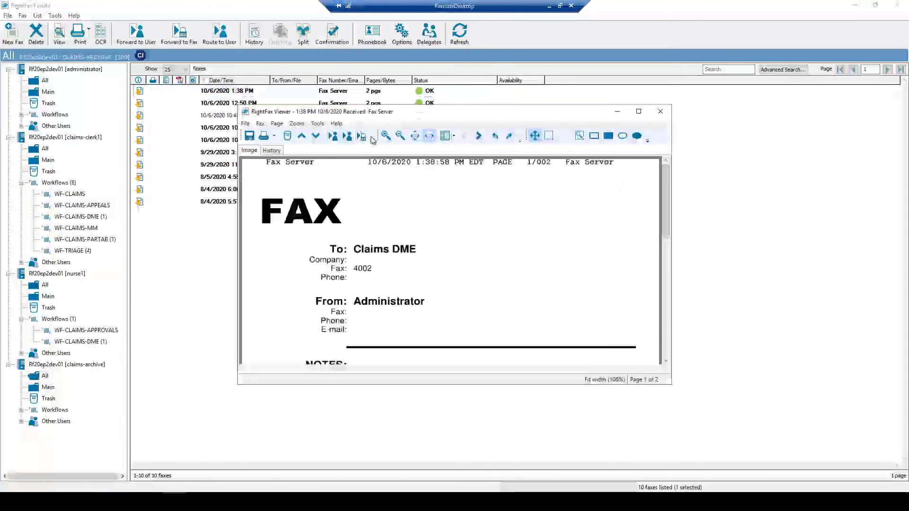
{"action": "left_click", "coordinate": [477, 137]}
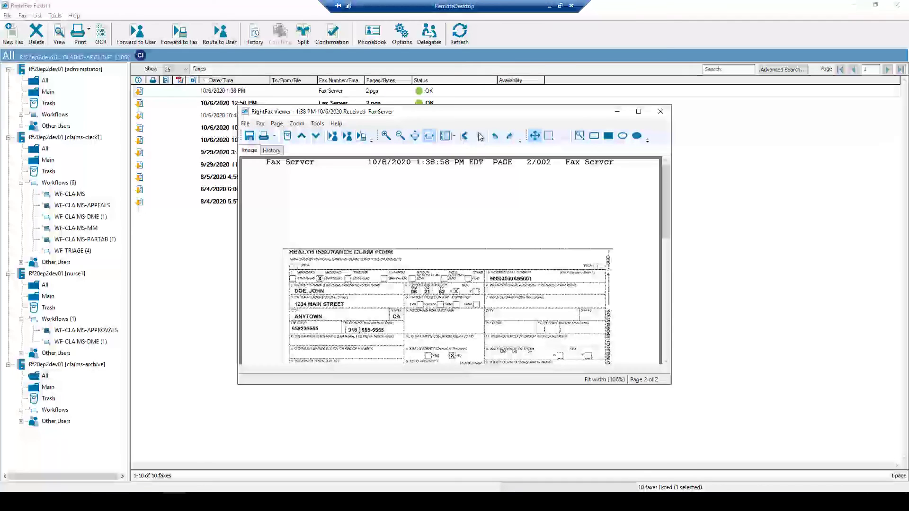
{"action": "left_click", "coordinate": [661, 111]}
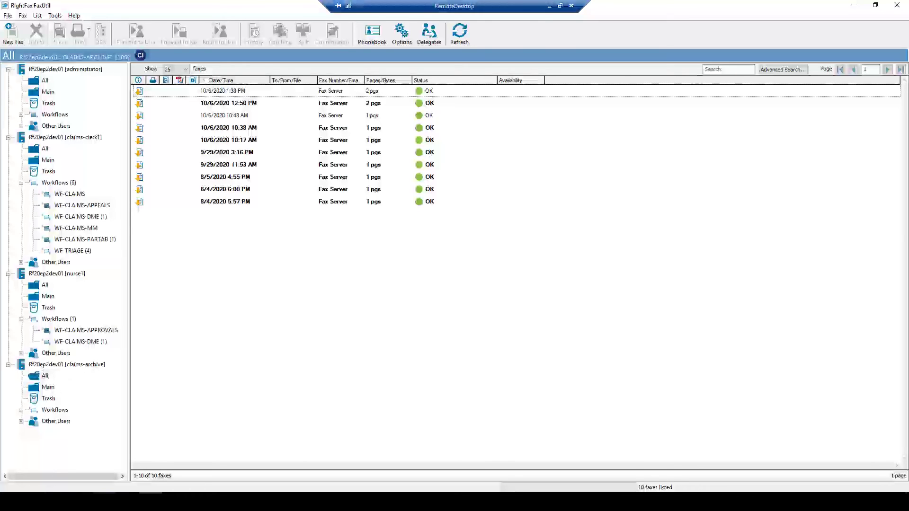
{"action": "key", "text": "alt+Tab"}
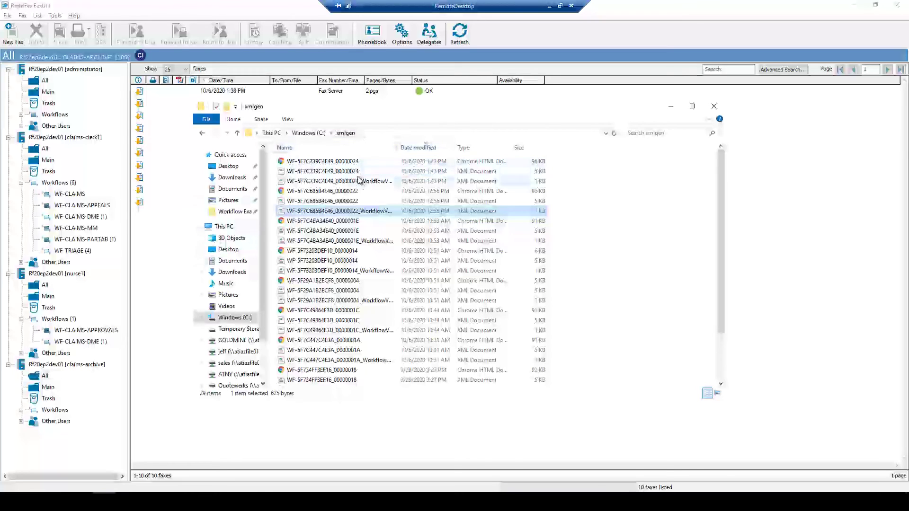
{"action": "double_click", "coordinate": [338, 163]}
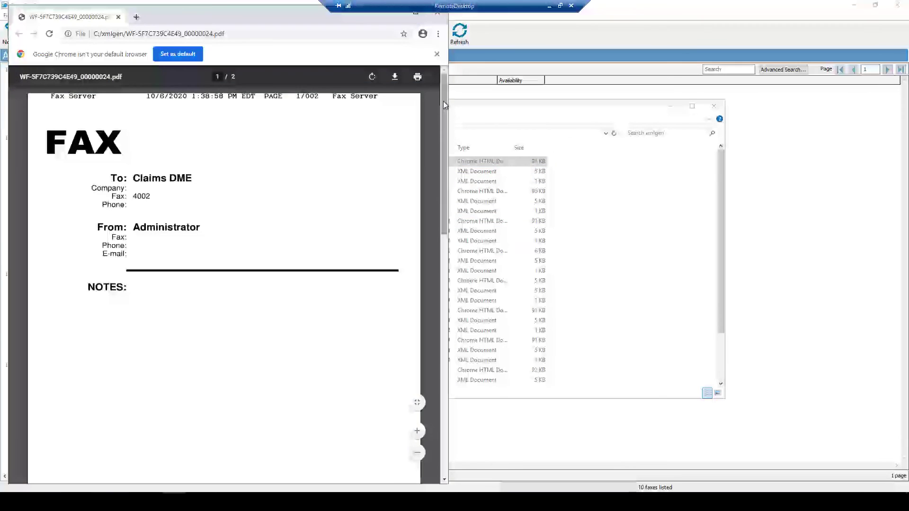
{"action": "scroll", "coordinate": [434, 221], "scroll_direction": "down", "scroll_amount": 1}
{"action": "scroll", "coordinate": [434, 222], "scroll_direction": "down", "scroll_amount": 12}
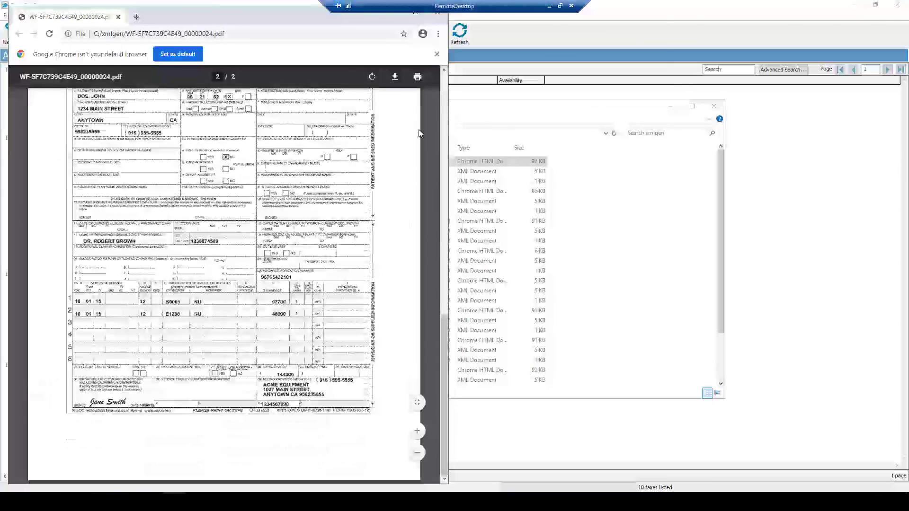
{"action": "left_click", "coordinate": [441, 18]}
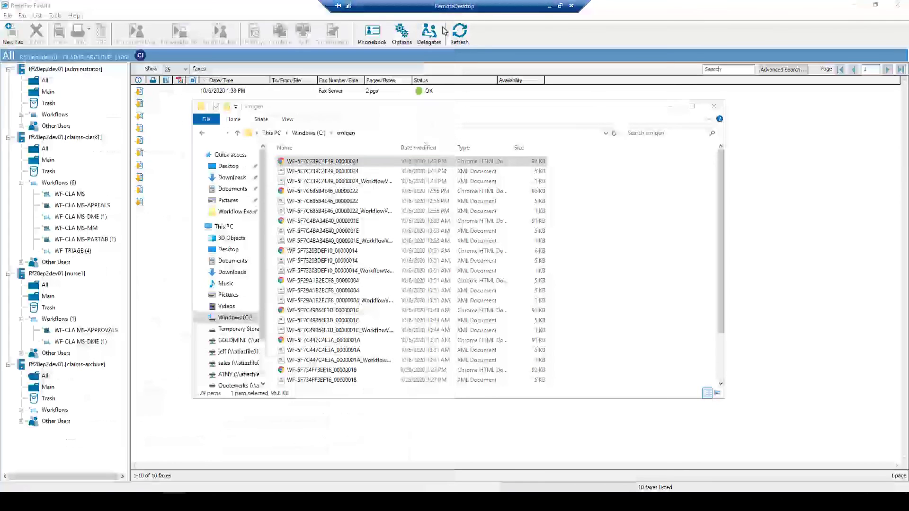
{"action": "double_click", "coordinate": [308, 171]}
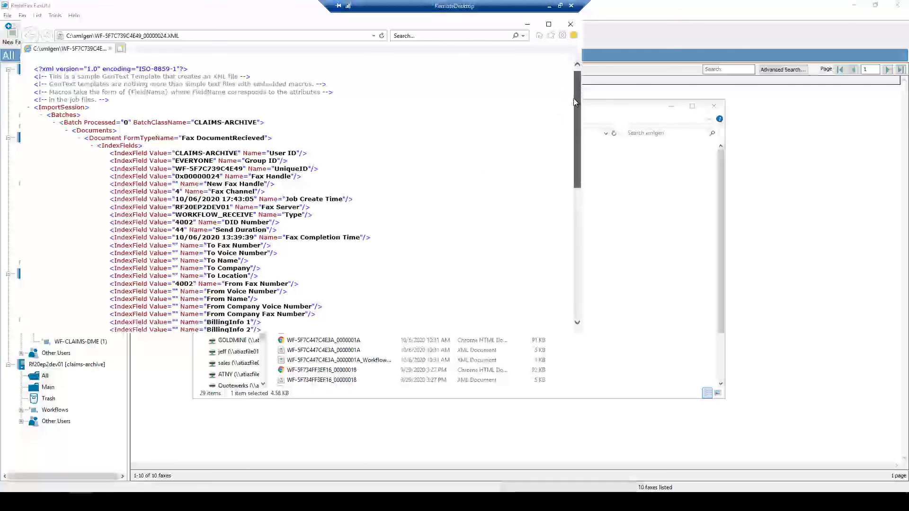
{"action": "left_click_drag", "start_coordinate": [578, 80], "coordinate": [577, 92]}
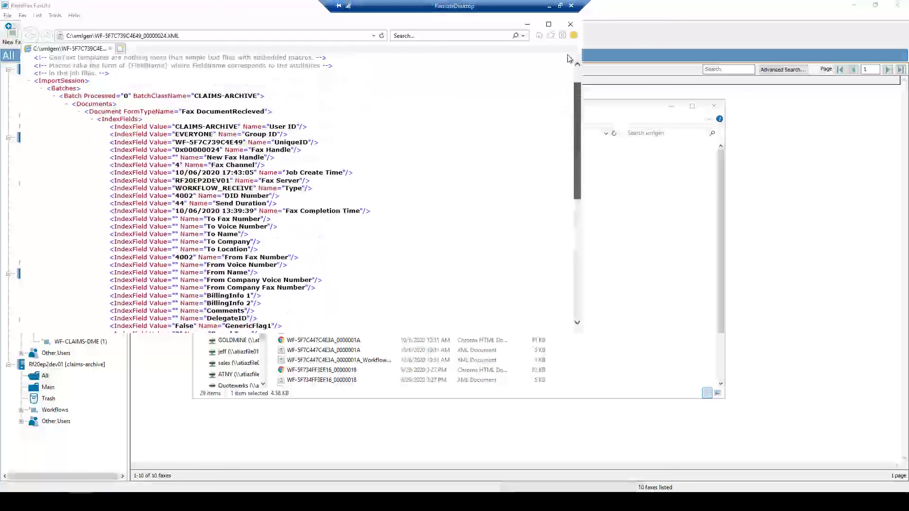
{"action": "left_click", "coordinate": [570, 24]}
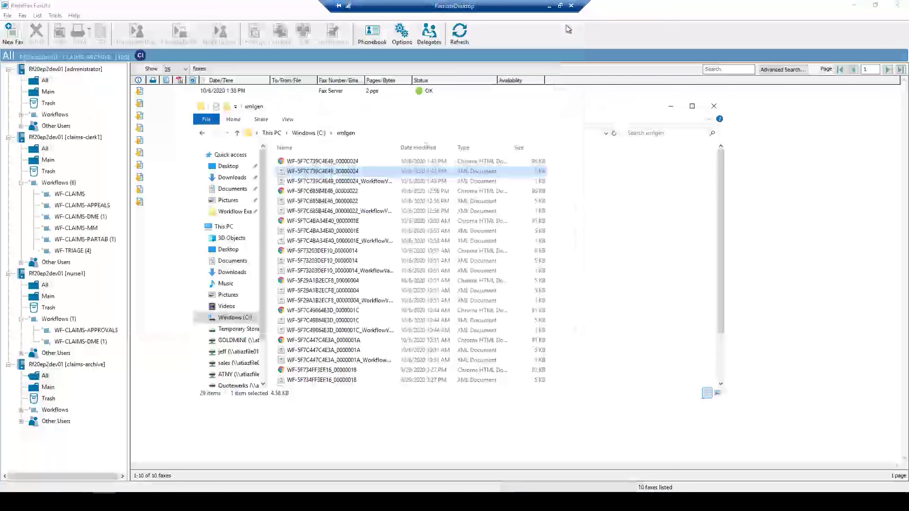
{"action": "double_click", "coordinate": [292, 184]}
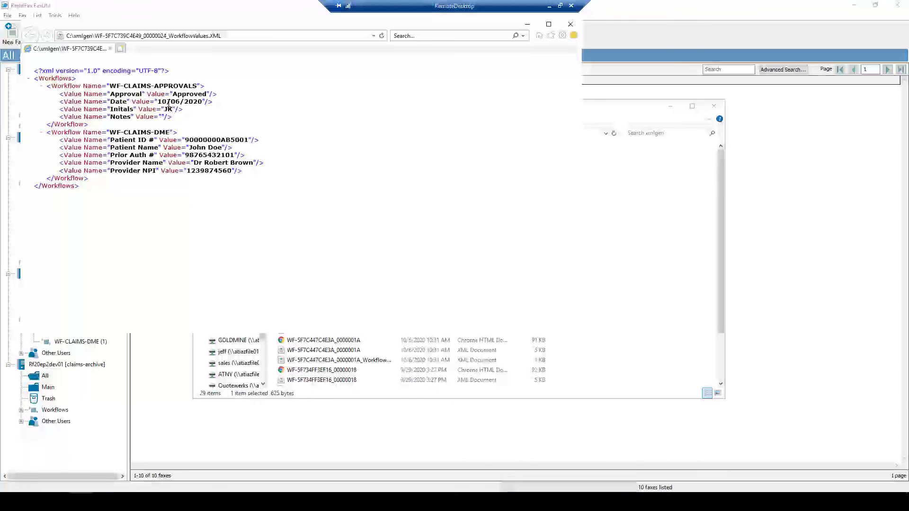
{"action": "left_click", "coordinate": [571, 26]}
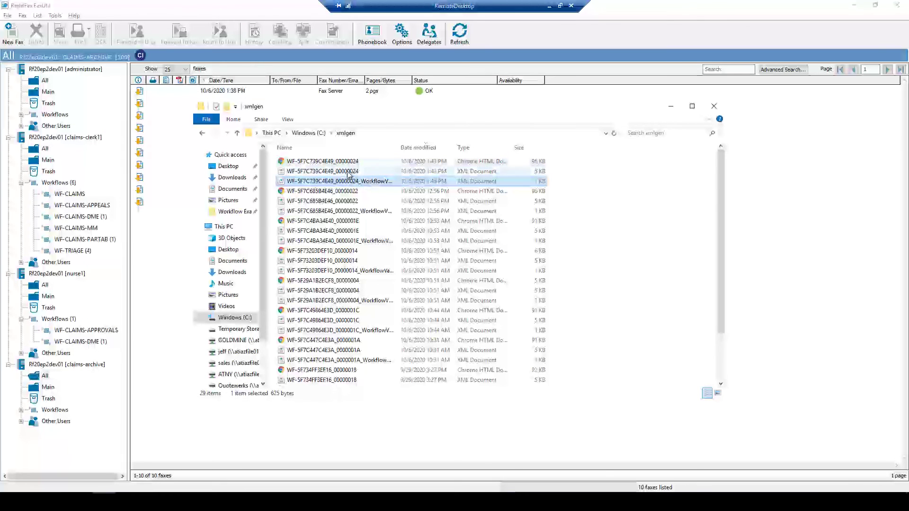